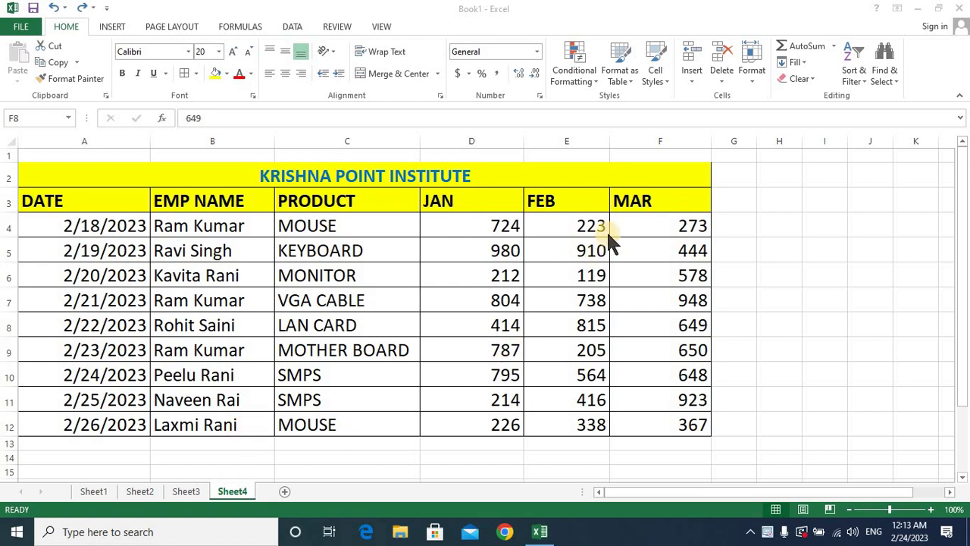
- Select the JAN values in cells D4:D12
left_click(578, 76)
mouse_move(605, 103)
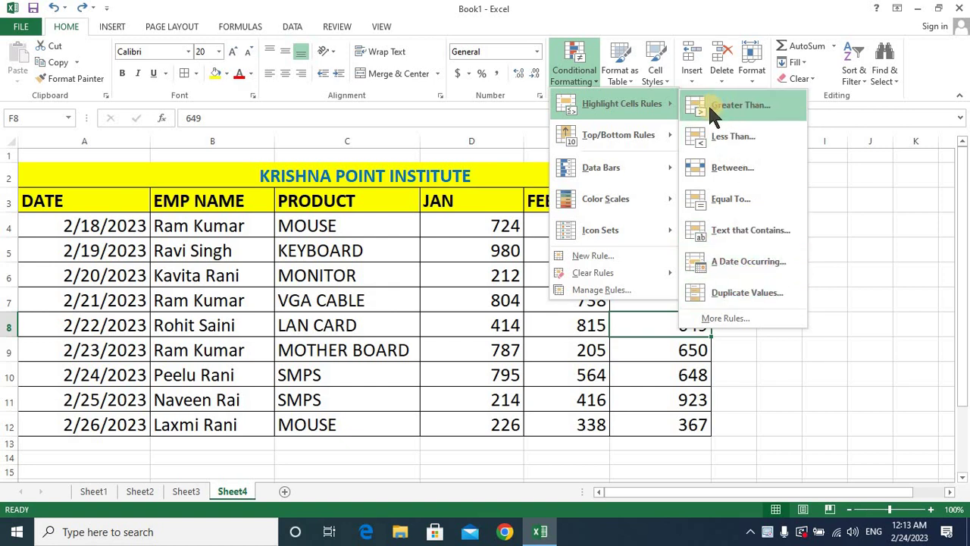
left_click(895, 274)
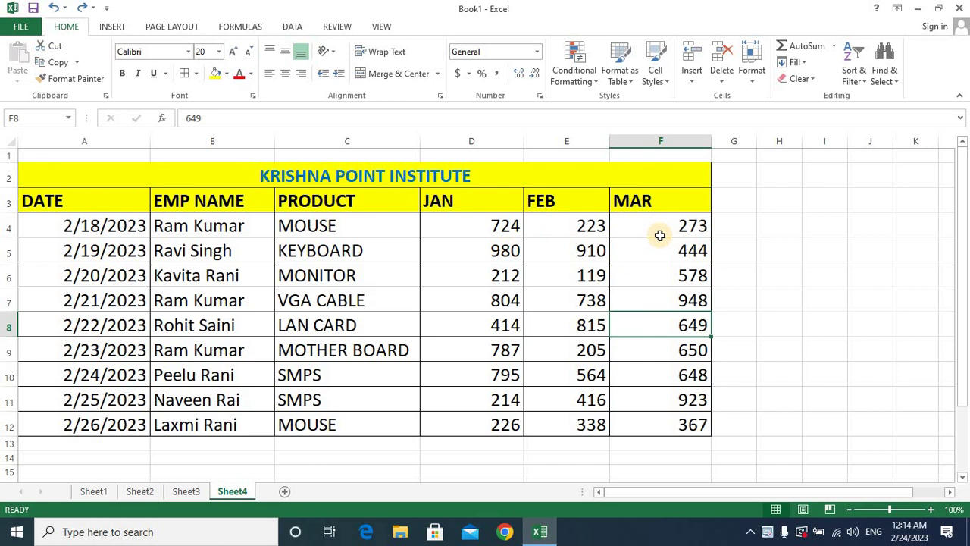
left_click_drag(493, 220, 473, 424)
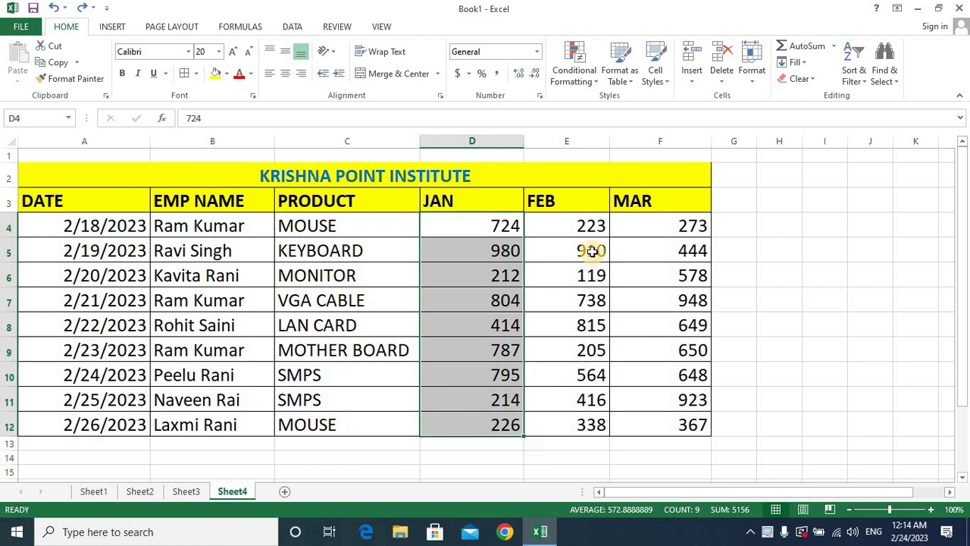
mouse_move(493, 225)
left_mouse_down()
mouse_move(675, 425)
mouse_move(491, 349)
left_mouse_up()
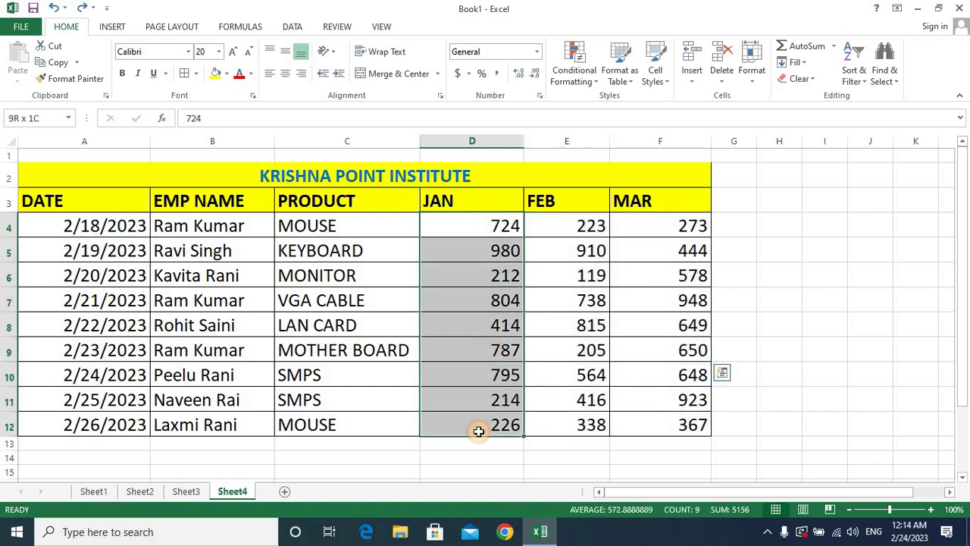
left_click_drag(491, 349, 353, 424)
double_click(458, 220)
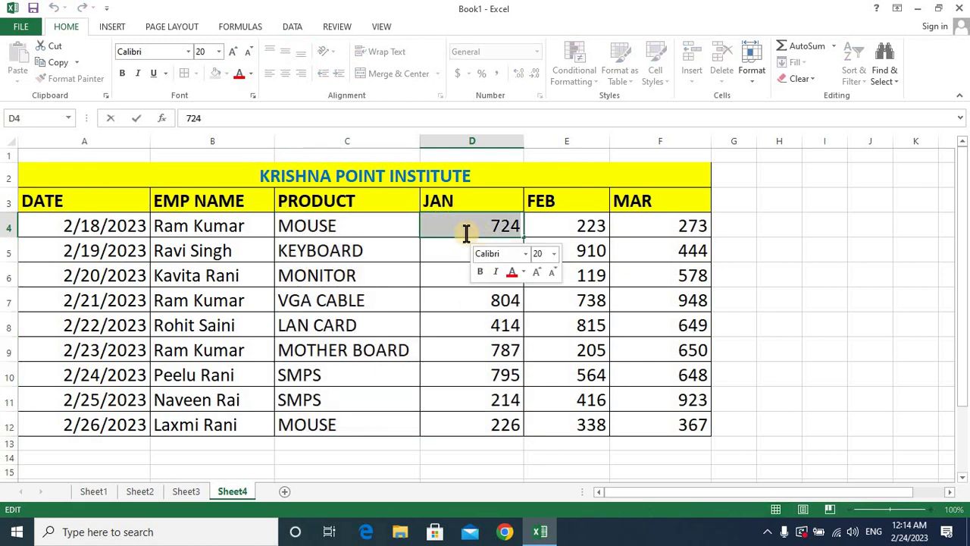
left_click(465, 231)
left_click_drag(497, 225, 494, 422)
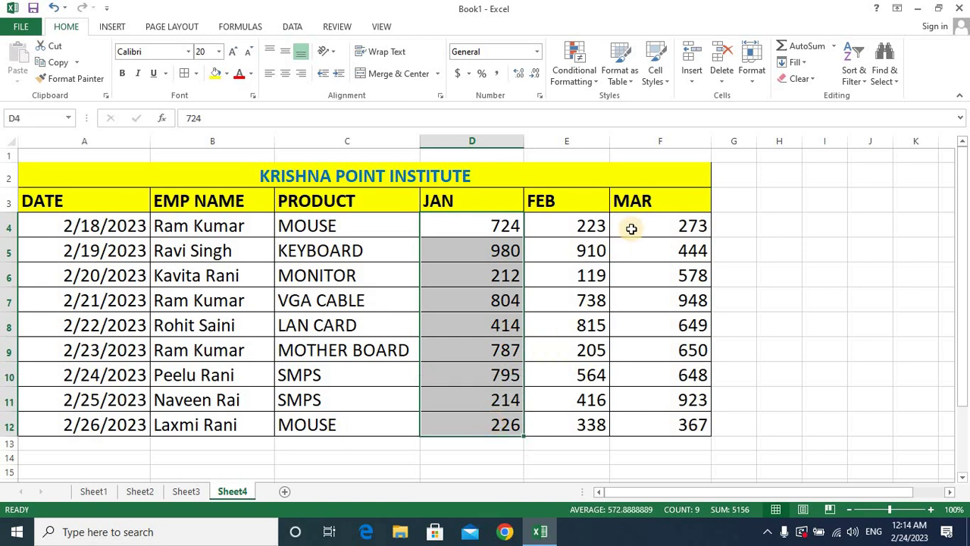
- Add a Greater Than 500 rule with Green Fill and Dark Green Text
left_click(565, 78)
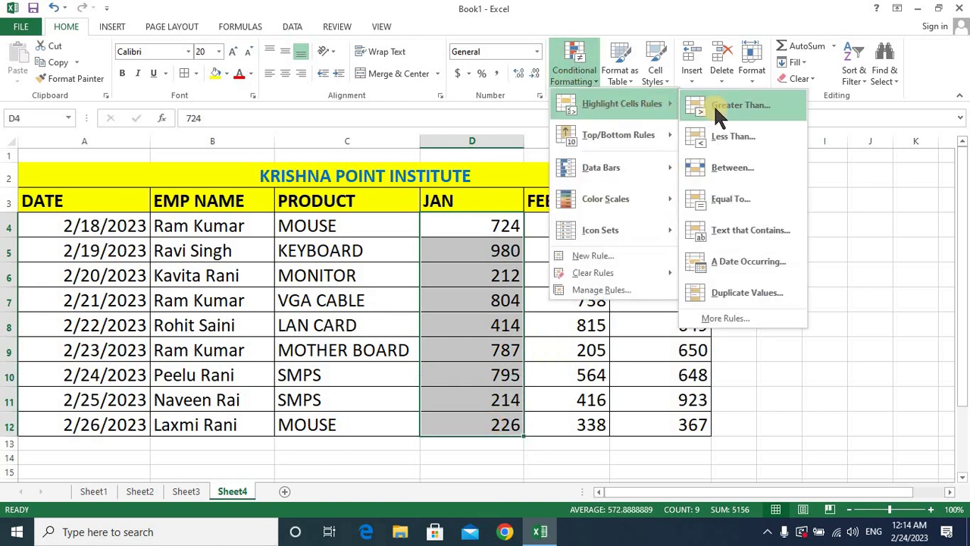
left_click(715, 106)
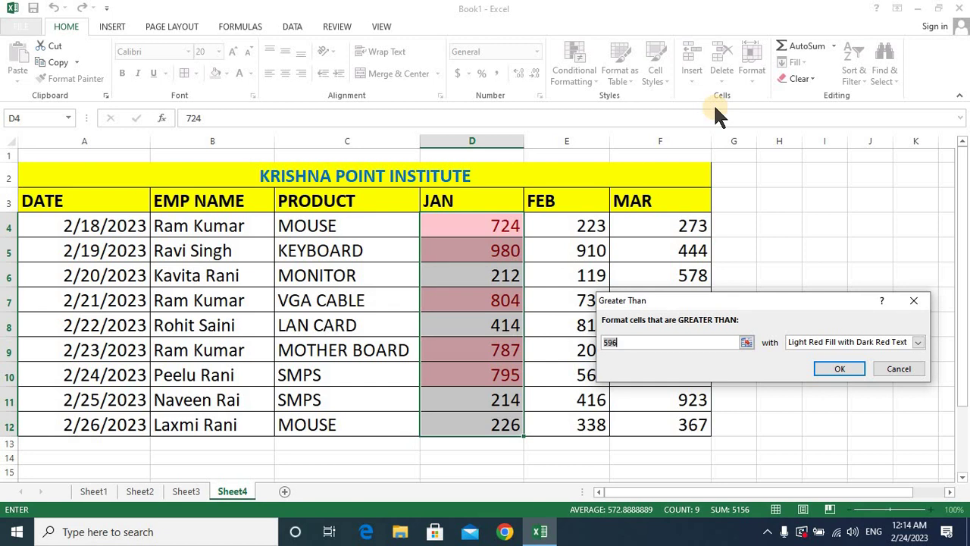
key("BackSpace")
type("5")
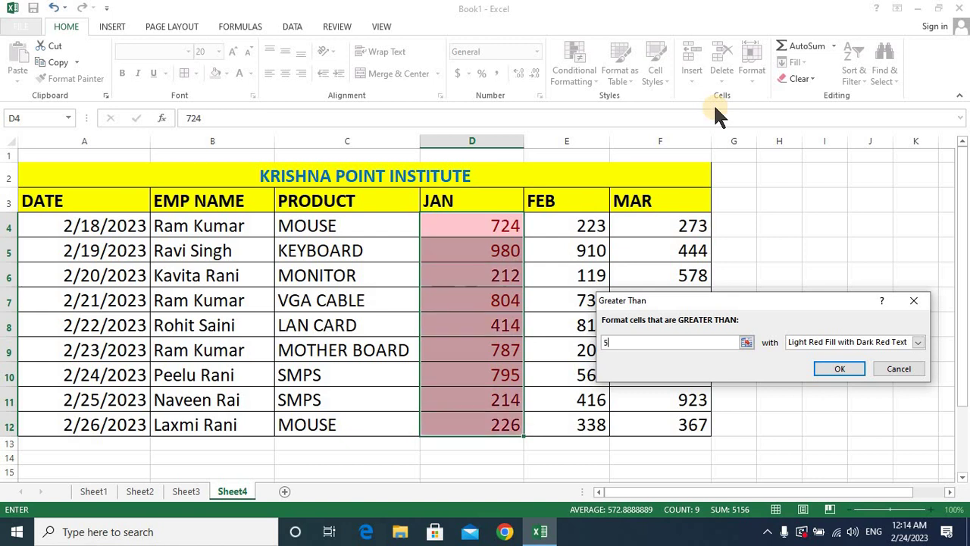
type("00")
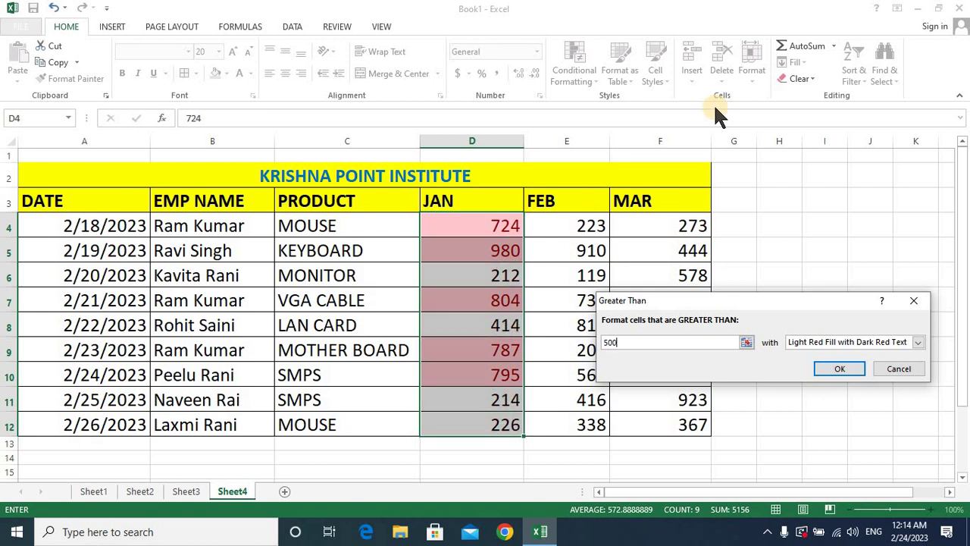
left_click(820, 338)
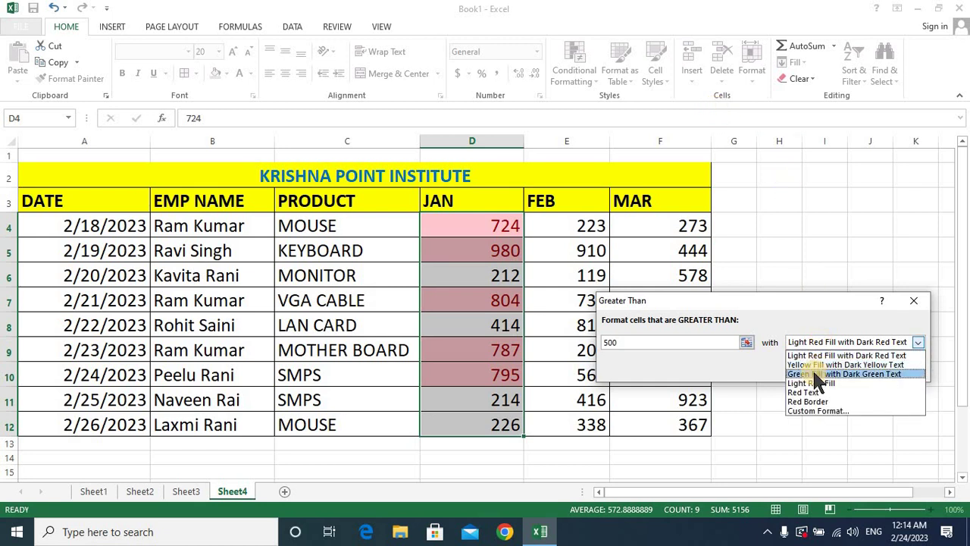
left_click(814, 373)
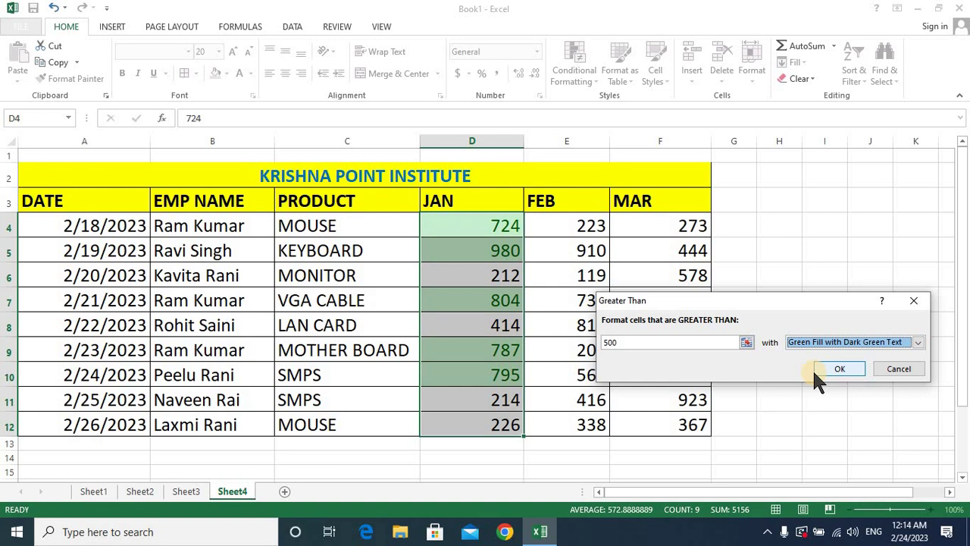
left_click(840, 368)
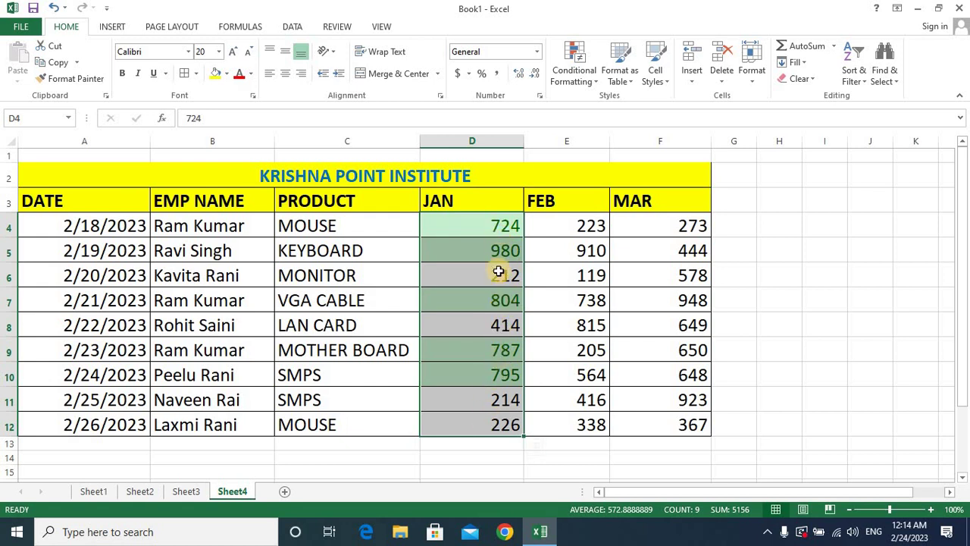
- Select FEB values E4:E12 and apply Less Than 500 with Yellow Fill and Dark Yellow Text
left_click(561, 293)
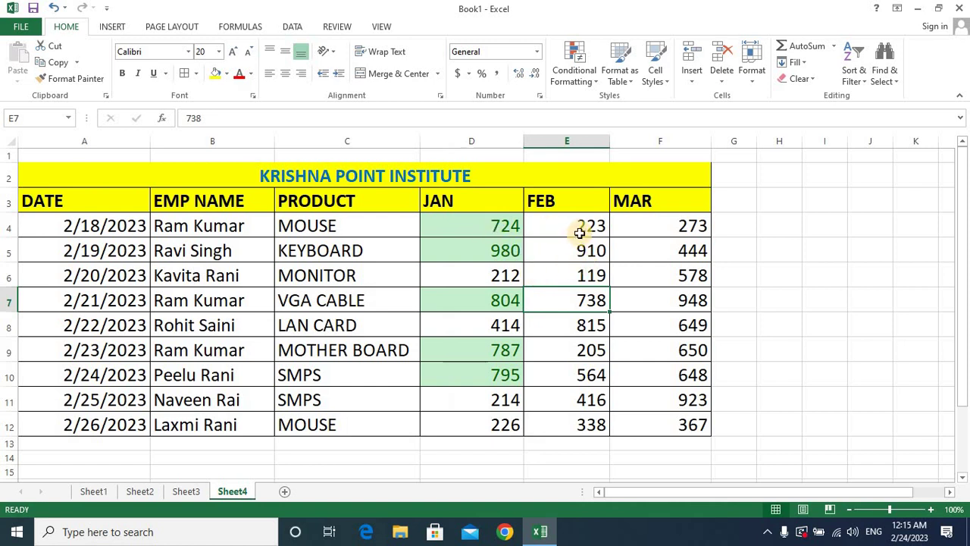
left_click_drag(580, 230, 584, 425)
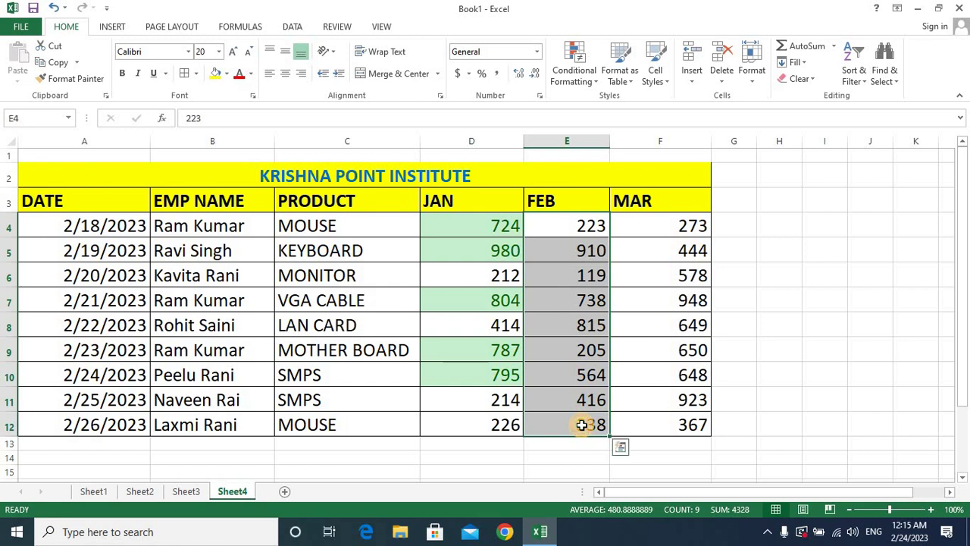
left_click(570, 75)
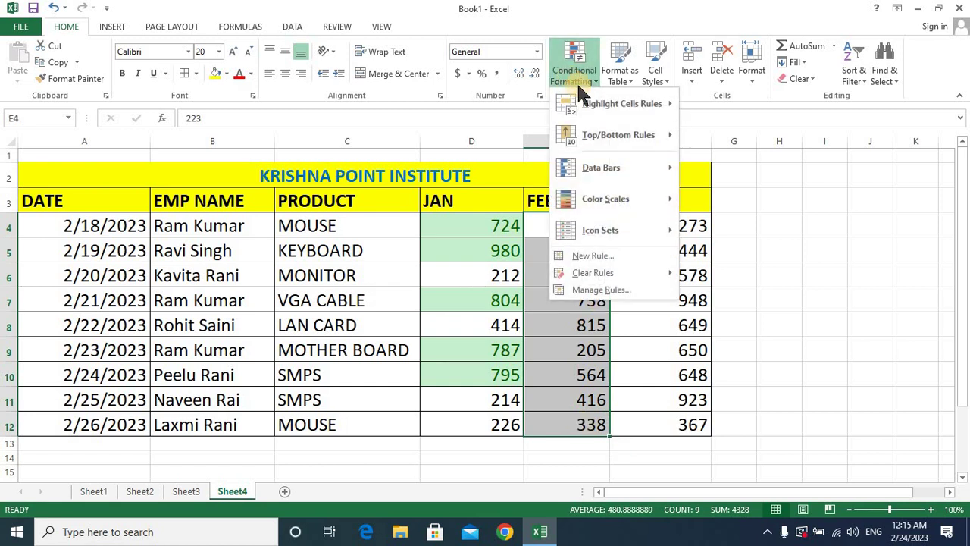
mouse_move(595, 110)
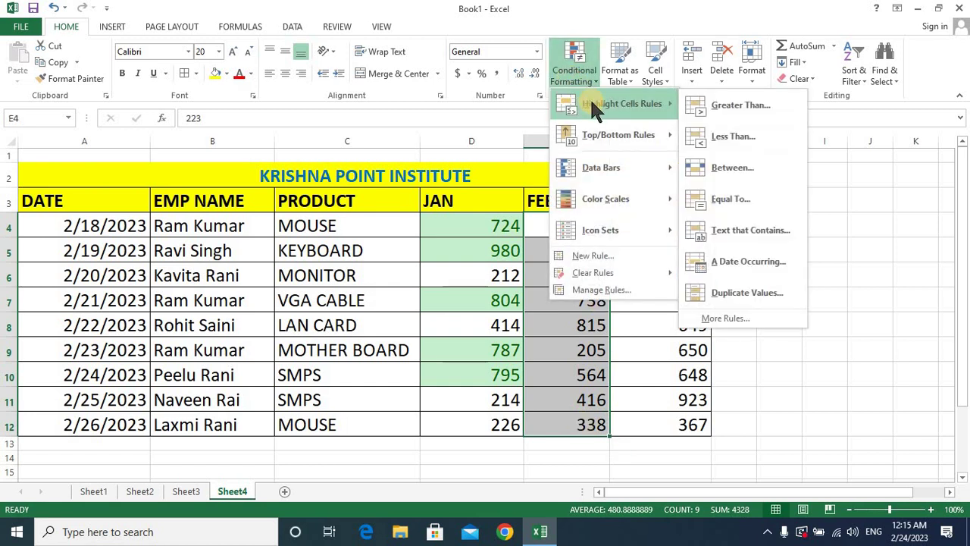
left_click(729, 141)
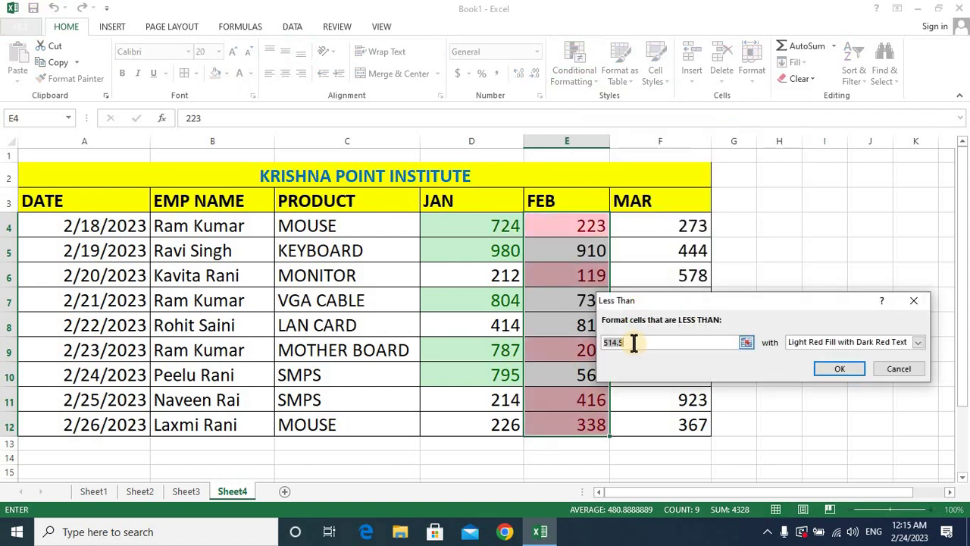
key("BackSpace")
key("BackSpace")
key("BackSpace")
key("BackSpace")
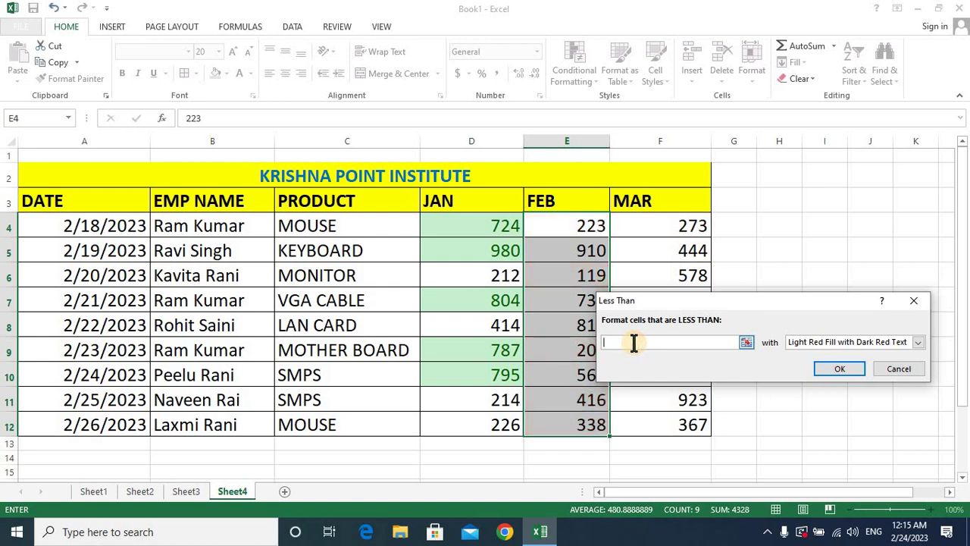
type("500")
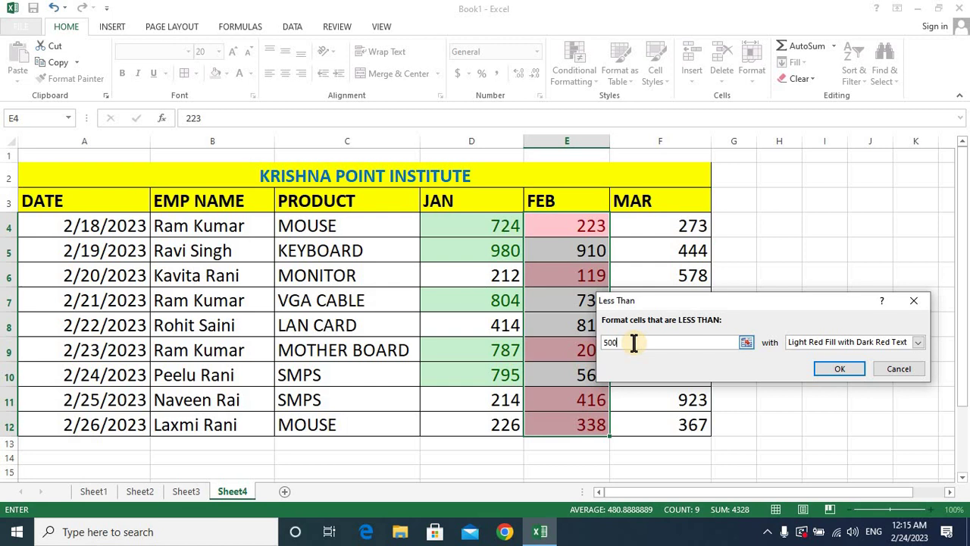
left_click(849, 342)
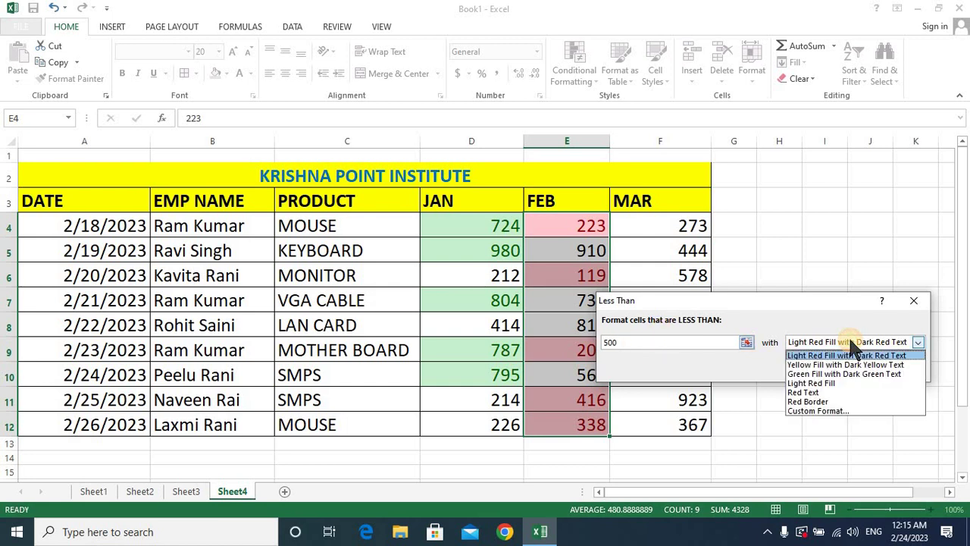
left_click(819, 365)
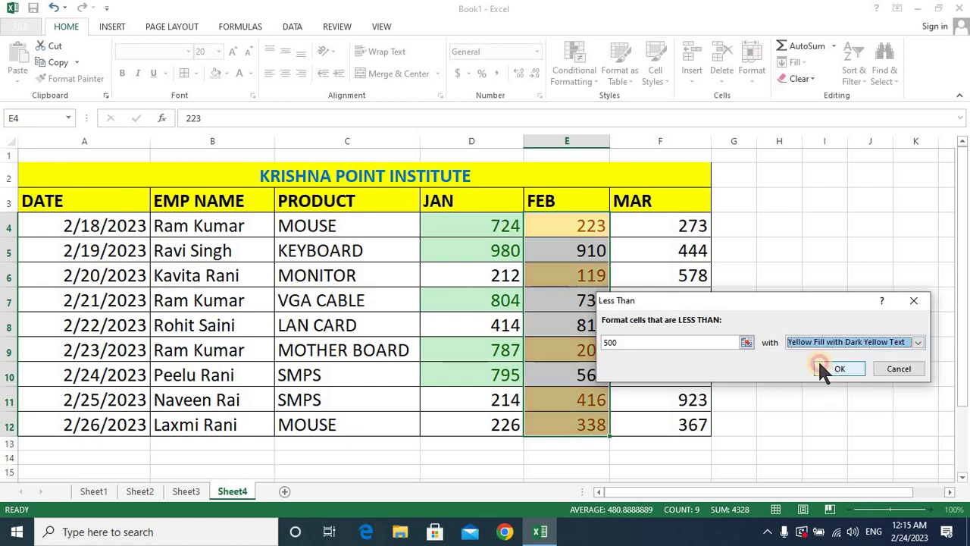
left_click(838, 368)
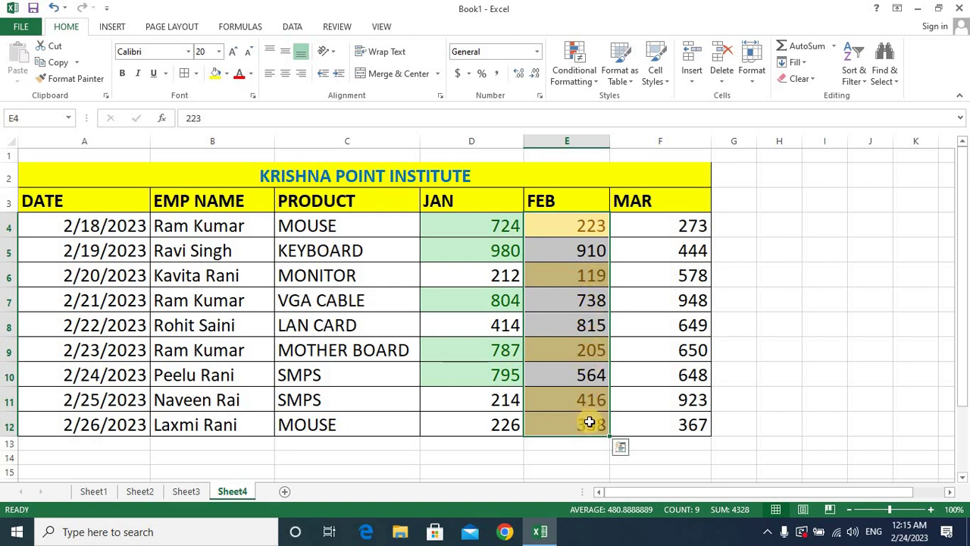
- Select the MAR values in F4:F12 and start a Between highlight rule
left_click(670, 225)
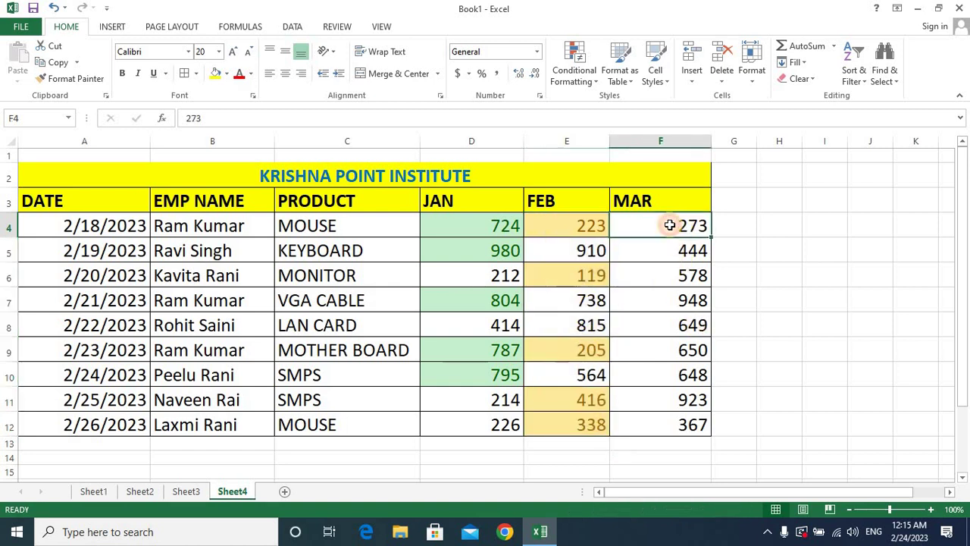
left_click_drag(670, 225, 668, 426)
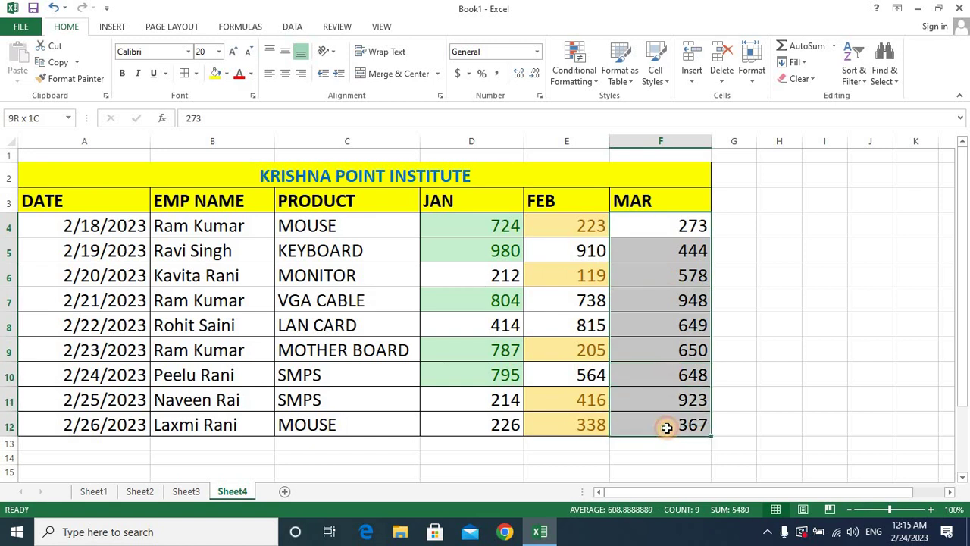
left_click(577, 68)
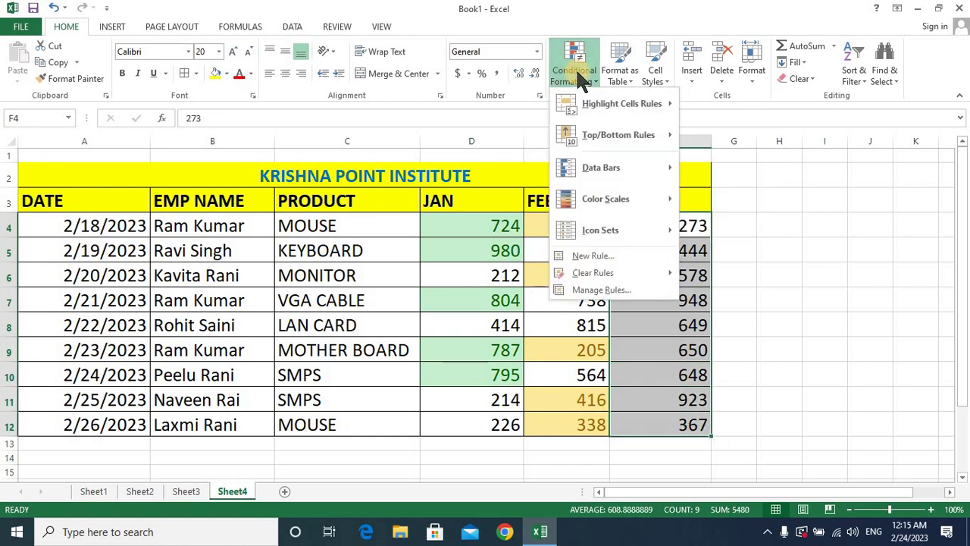
mouse_move(595, 104)
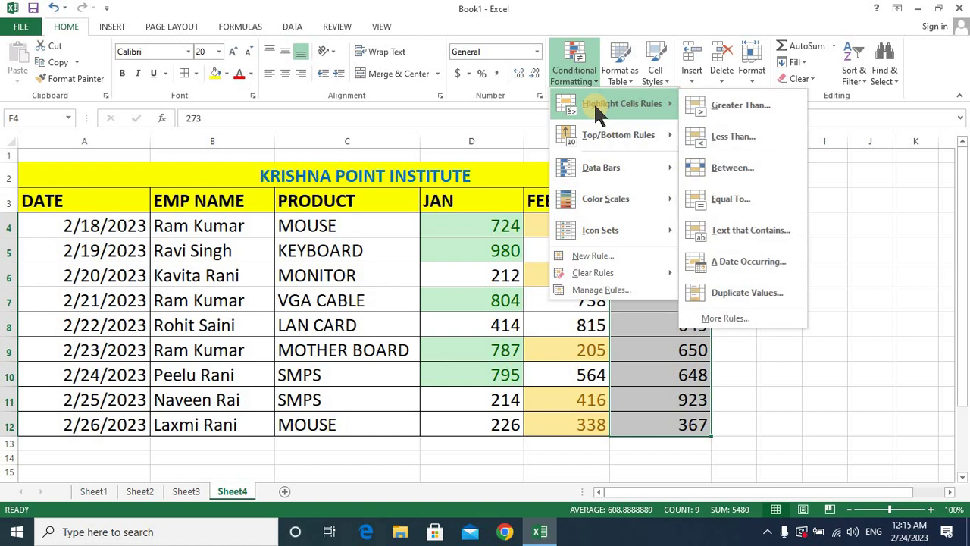
left_click(729, 169)
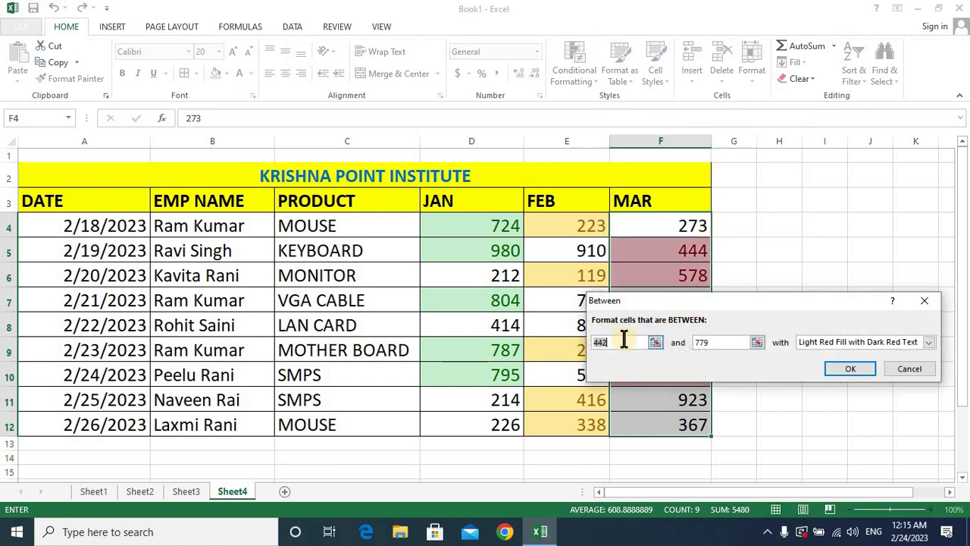
- Set the bounds to 200 and 300 with Light Red Fill and Dark Red Text
left_click(623, 341)
key("BackSpace")
key("BackSpace")
key("BackSpace")
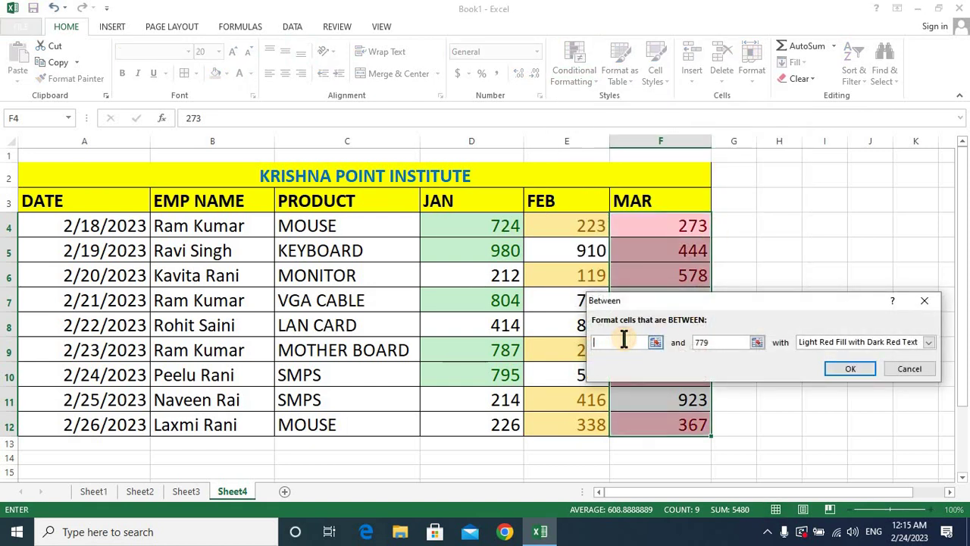
type("20")
key("BackSpace")
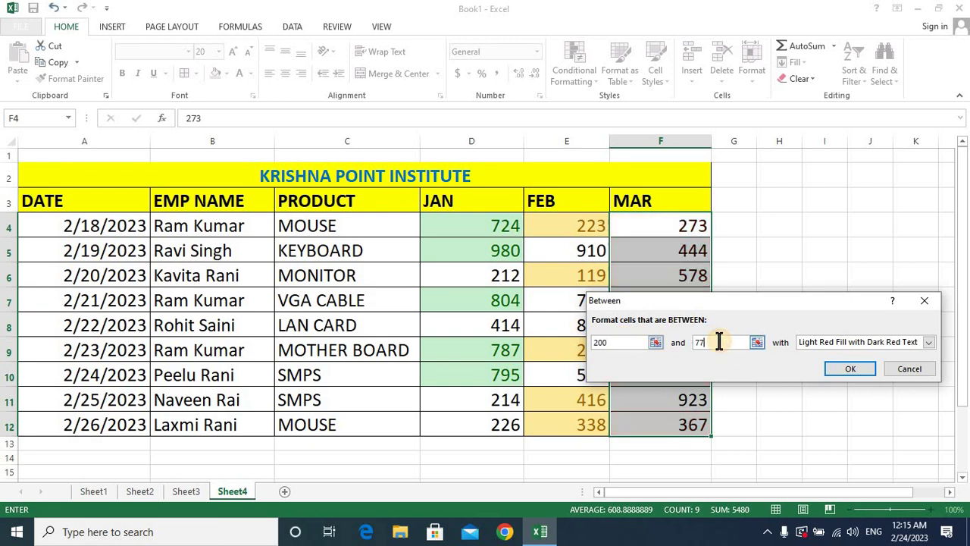
key("BackSpace")
key("BackSpace")
type("00")
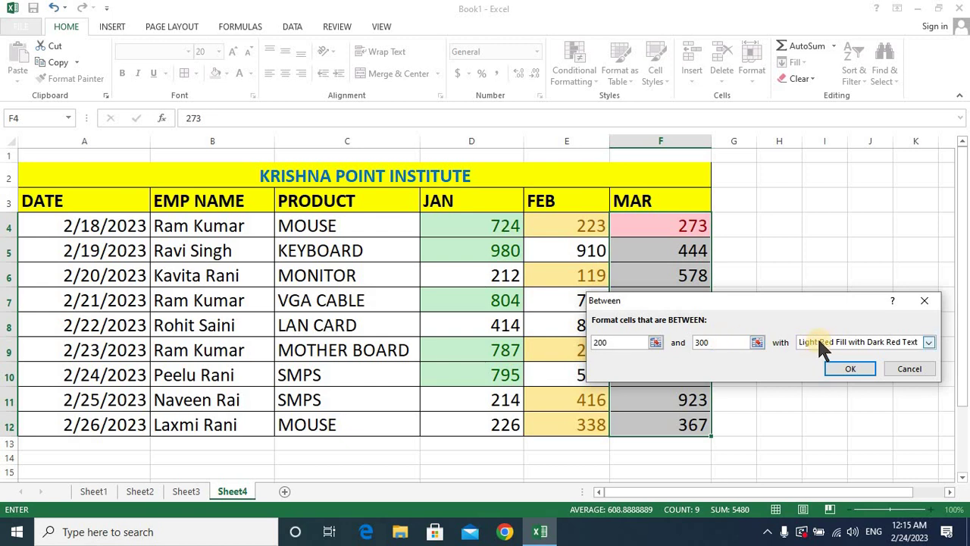
left_click(818, 341)
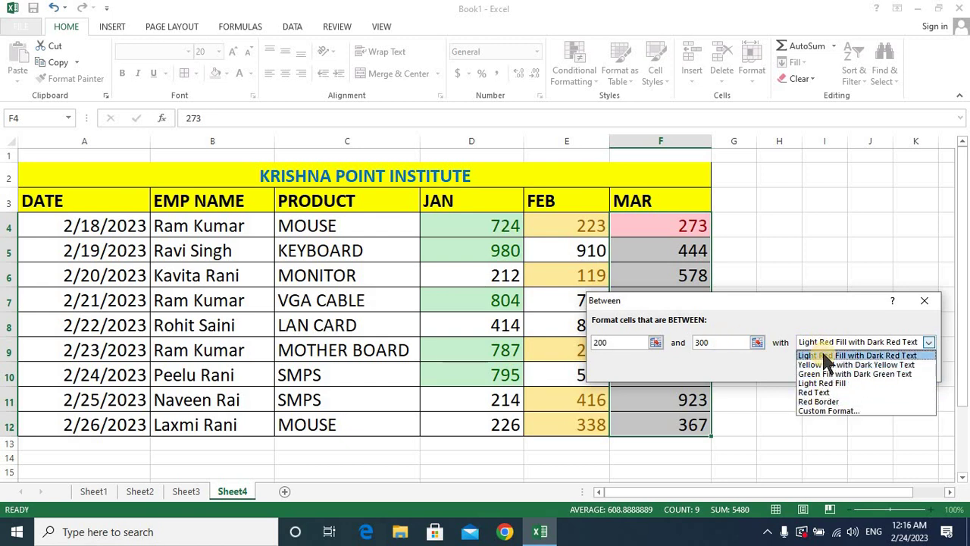
left_click(825, 357)
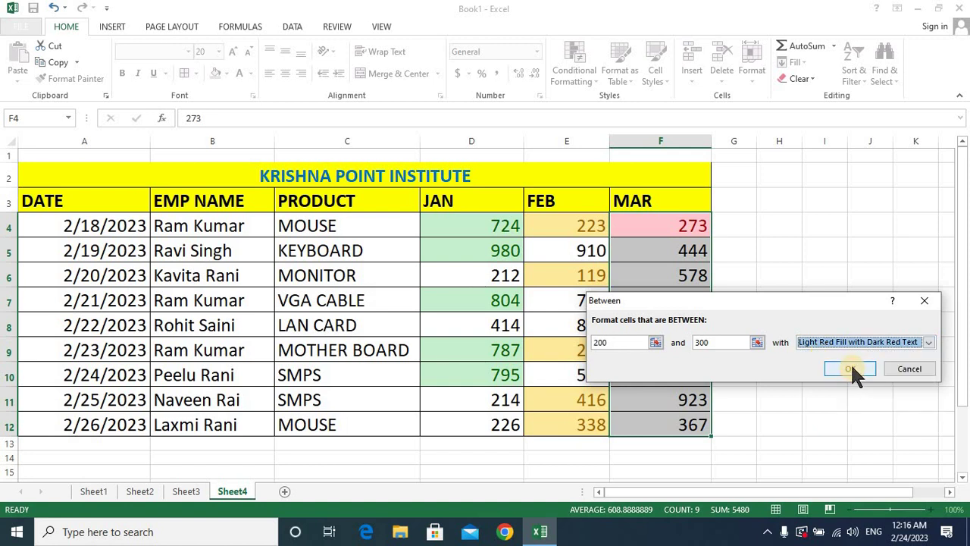
left_click(851, 368)
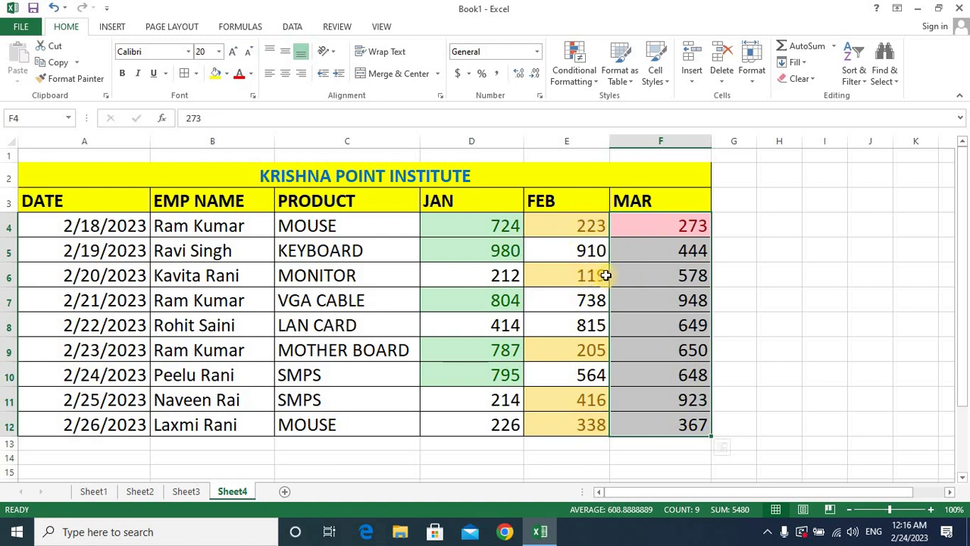
left_click(673, 295)
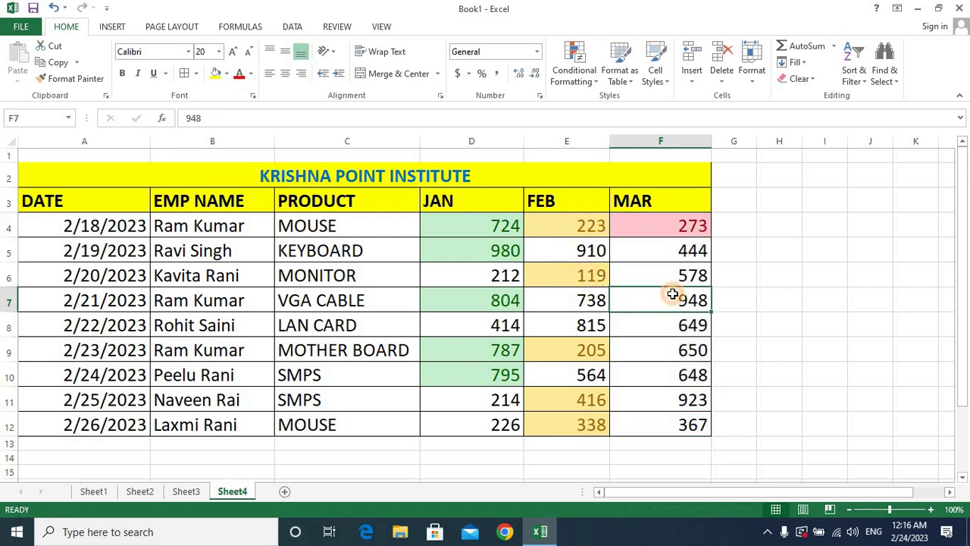
left_click(810, 282)
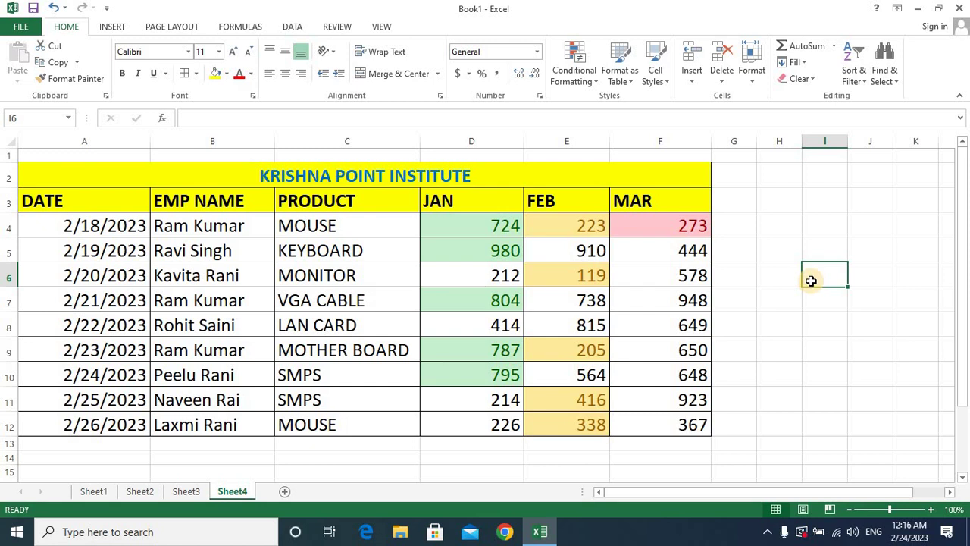
left_click(891, 76)
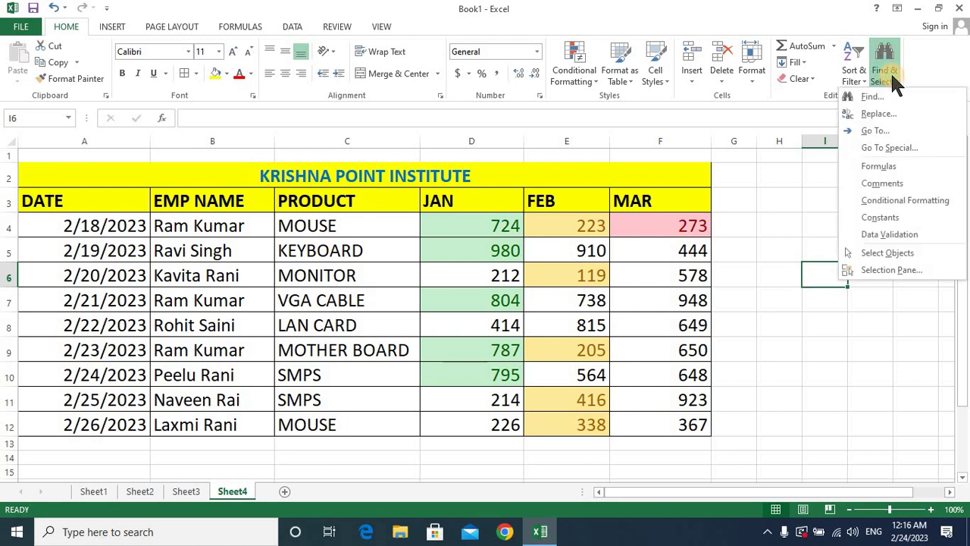
left_click(903, 200)
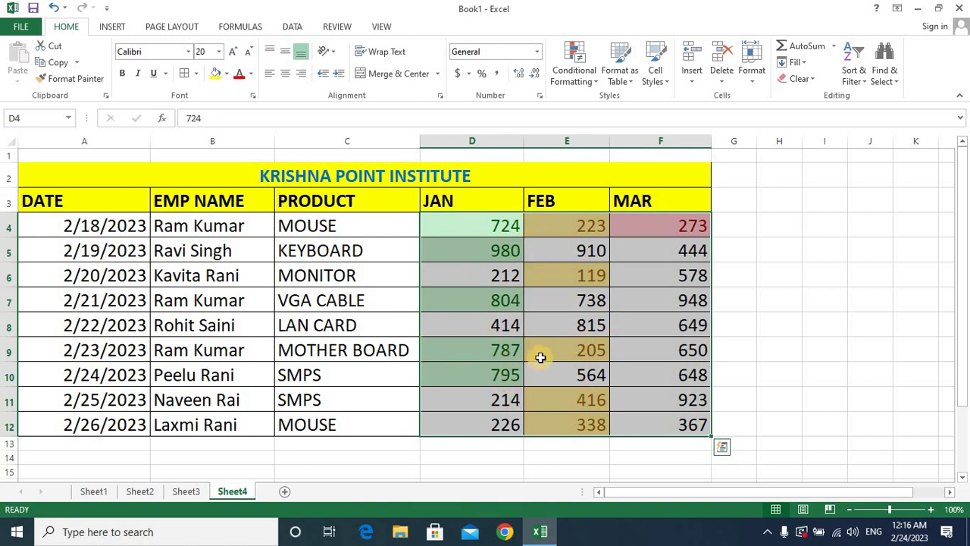
left_click(826, 297)
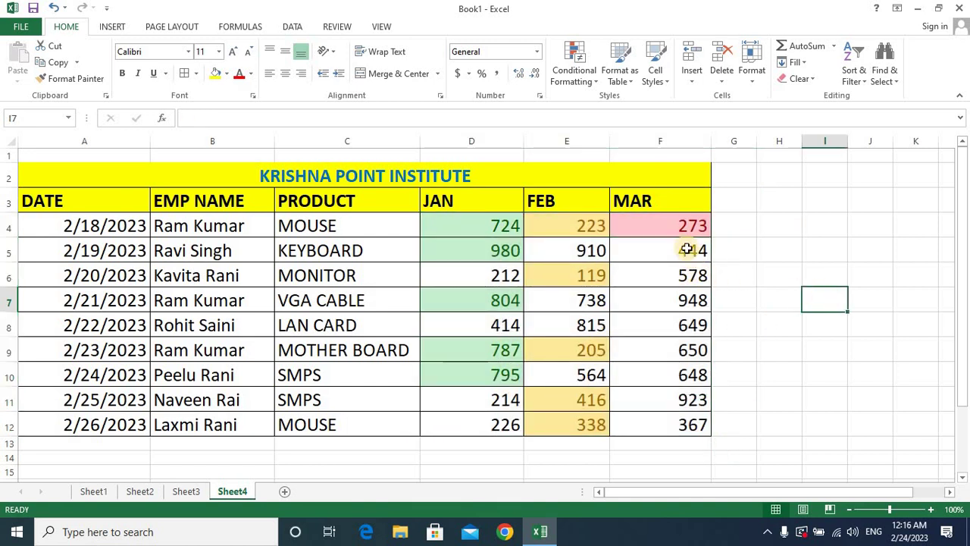
left_click_drag(689, 226, 673, 423)
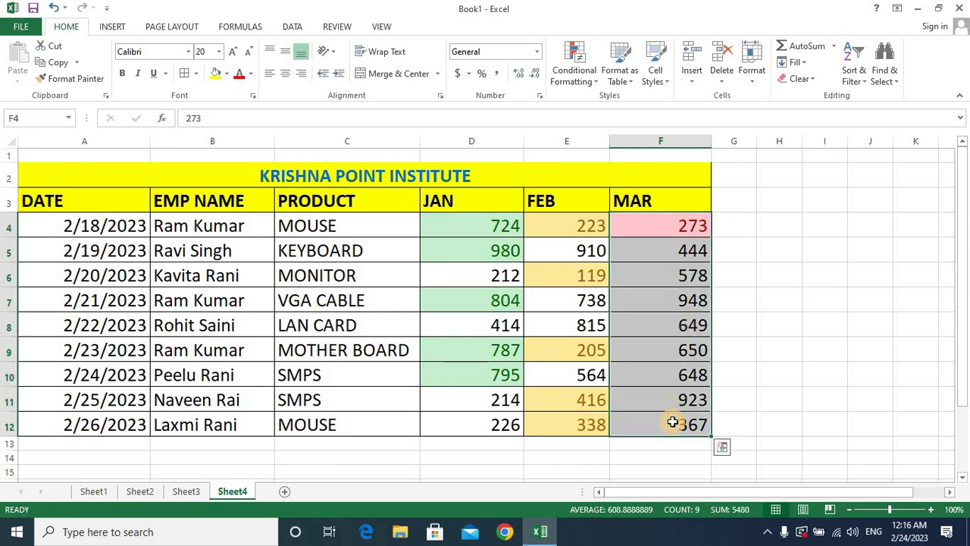
- Clear the conditional formatting rules from the selected MAR cells F4:F12
left_click(576, 71)
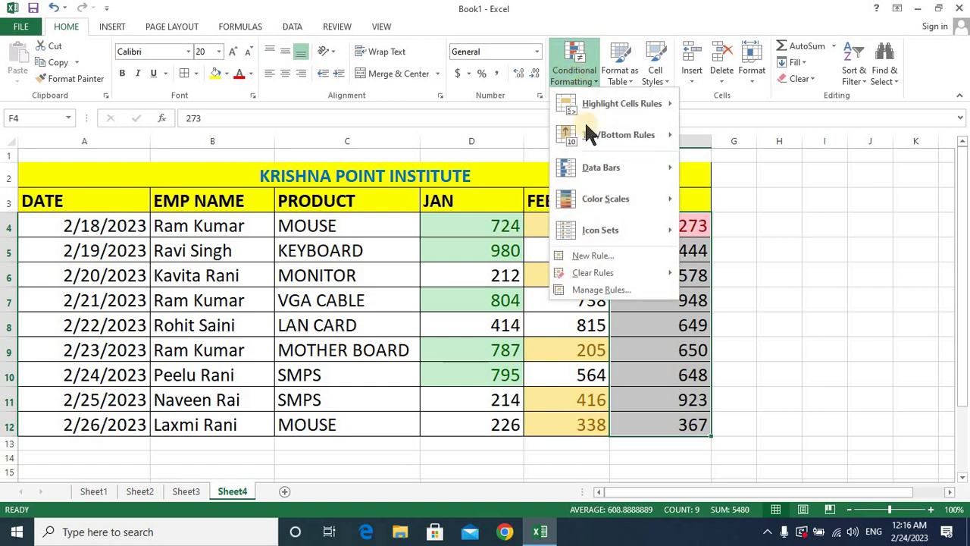
mouse_move(590, 199)
mouse_move(604, 275)
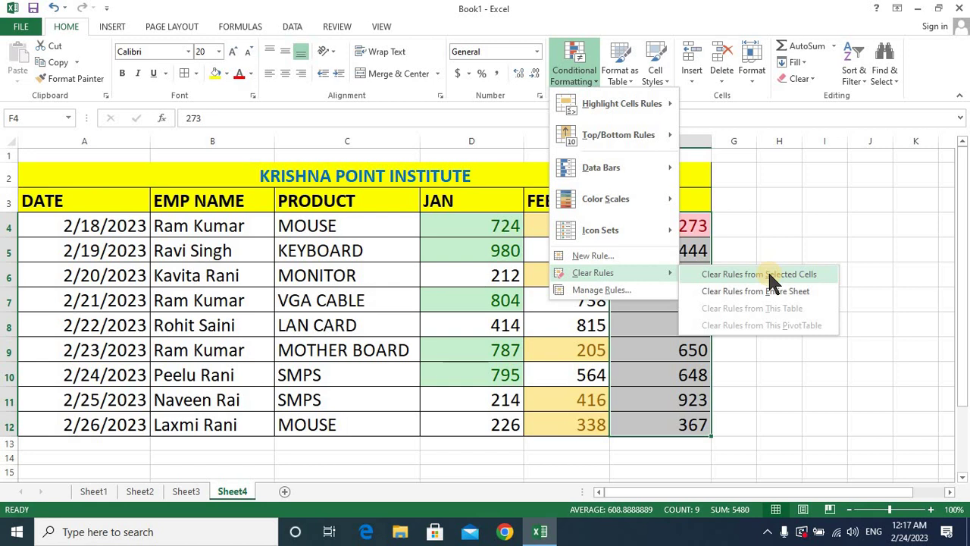
left_click(769, 274)
left_click(790, 277)
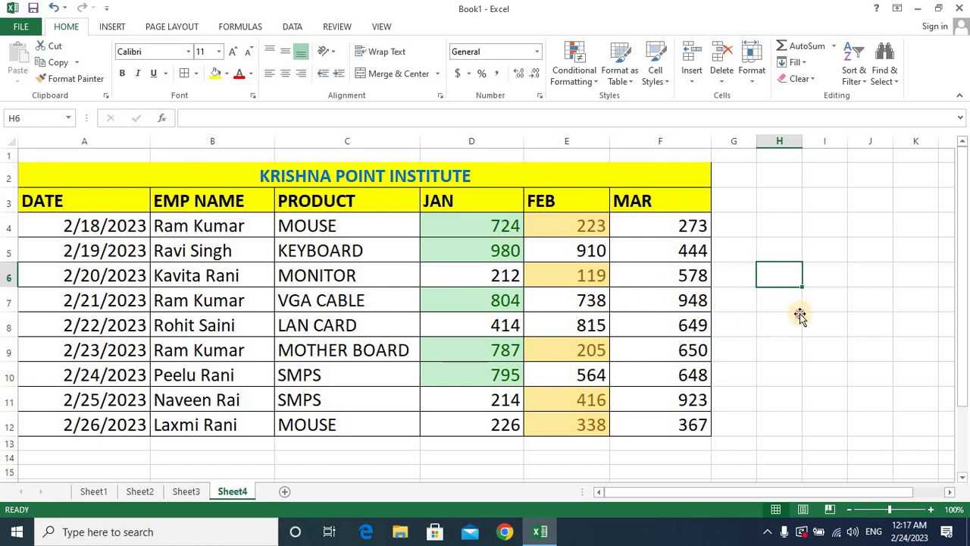
left_click(796, 318)
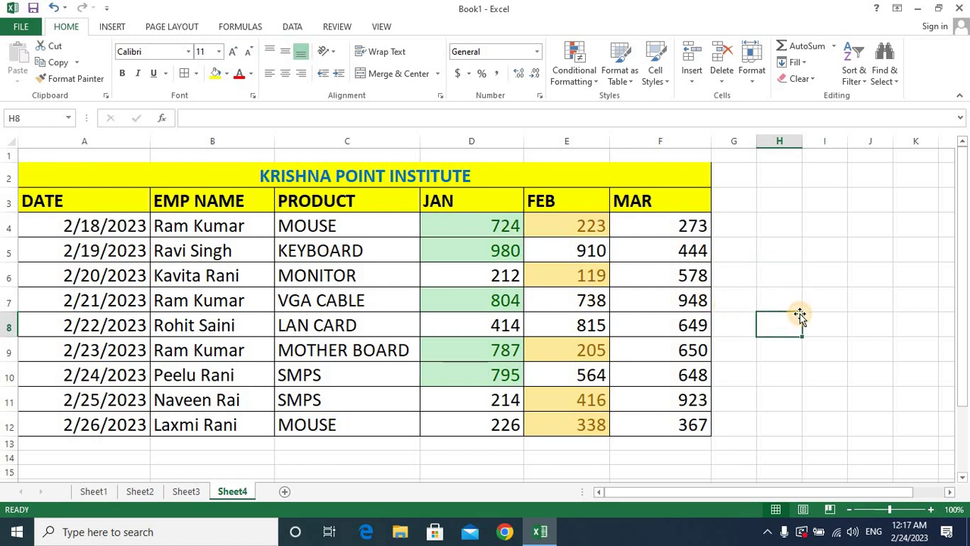
left_click(575, 67)
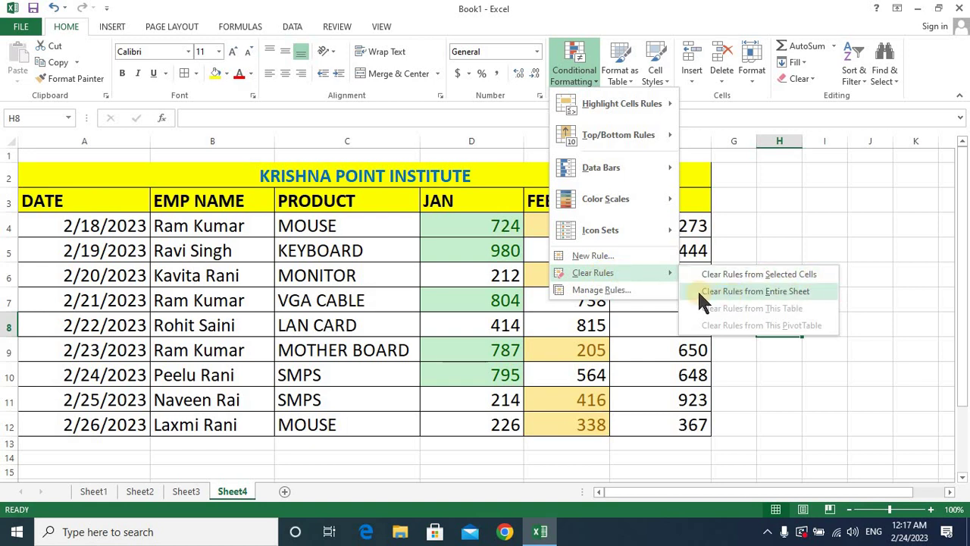
- Clear all conditional formatting rules from the entire sheet
left_click(781, 291)
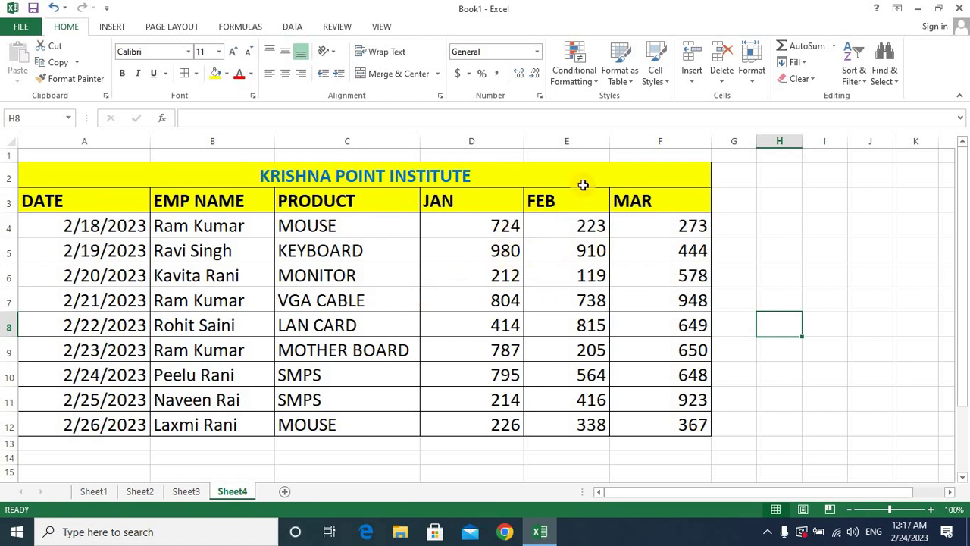
- Select D4:D12 and start a Greater Than rule with threshold 500 for JAN
left_click_drag(485, 230, 468, 423)
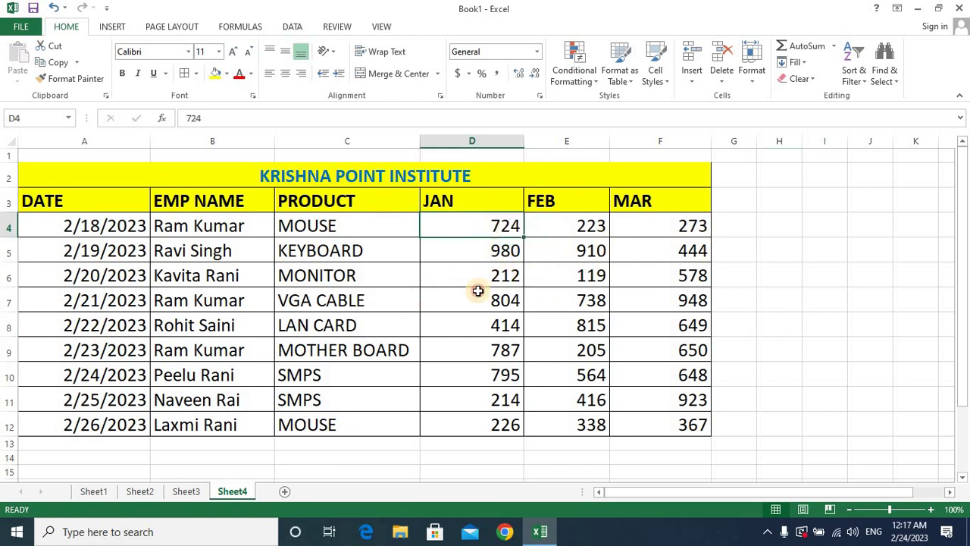
left_click(577, 68)
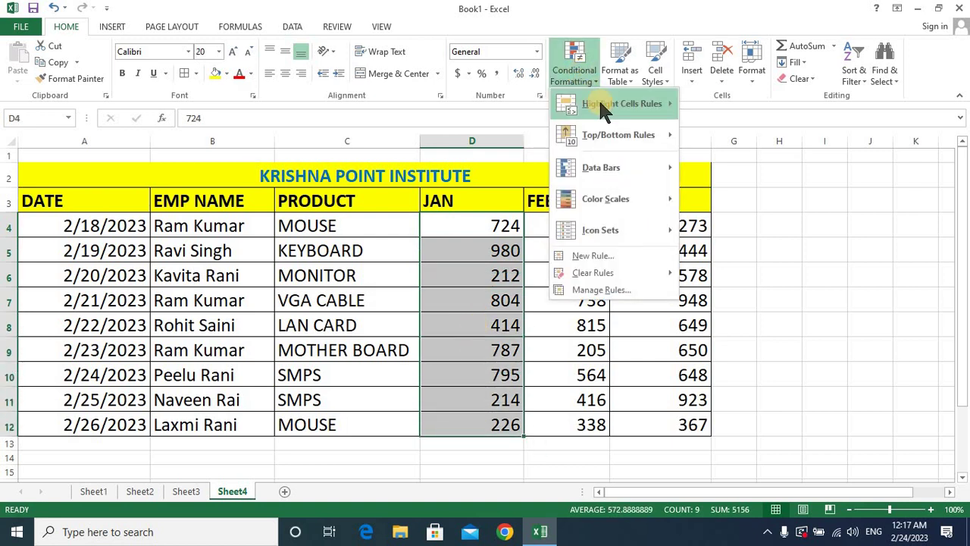
mouse_move(605, 109)
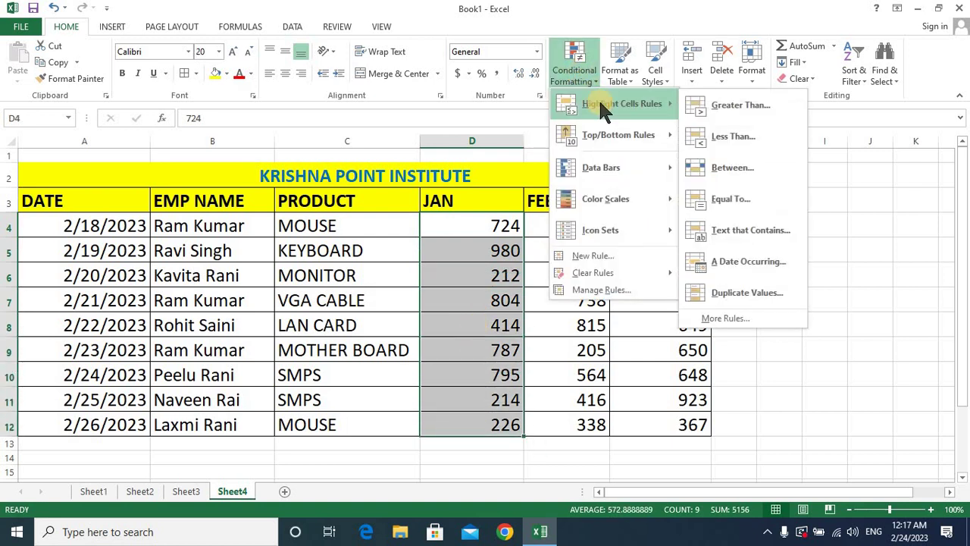
left_click(730, 106)
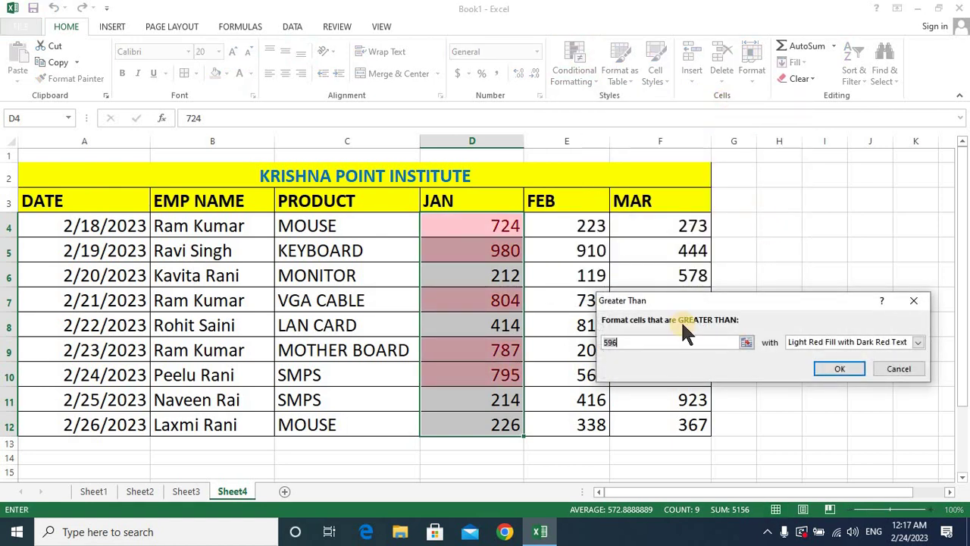
key("BackSpace")
type("500")
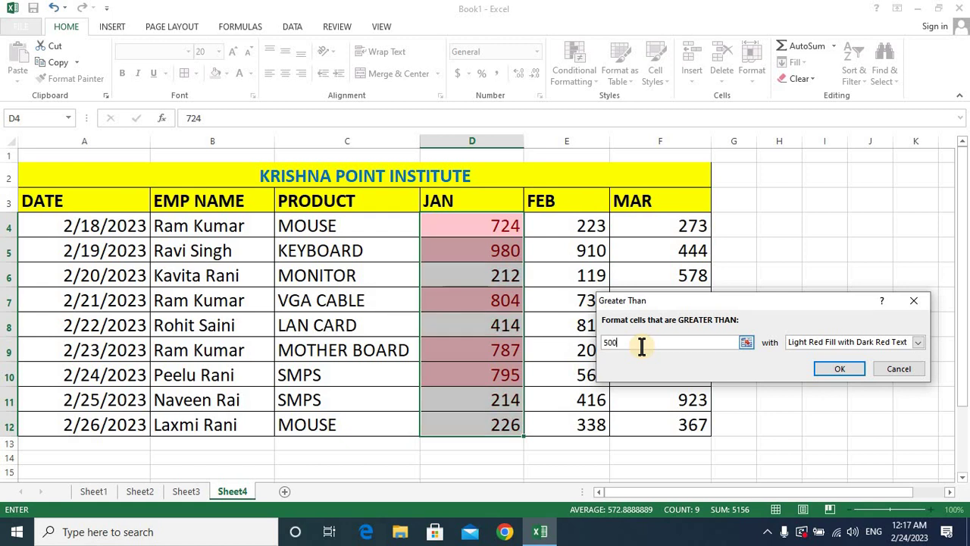
left_click(859, 342)
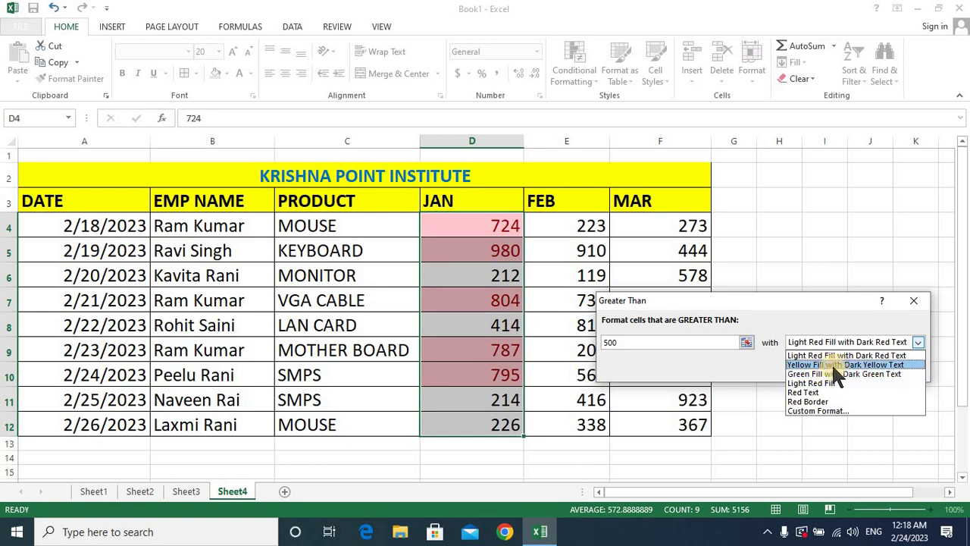
- Give the Greater Than 500 rule a custom red fill with yellow font and apply it
left_click(821, 410)
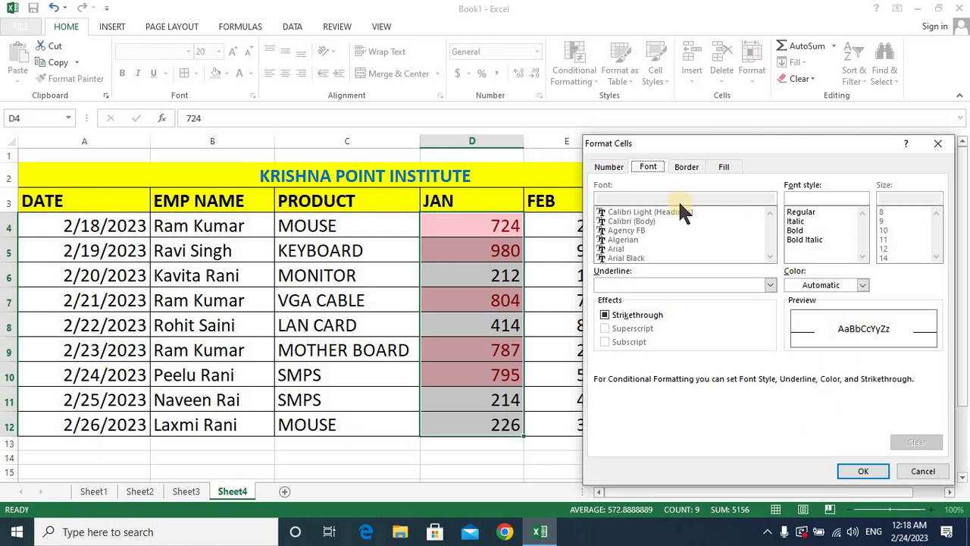
left_click(724, 166)
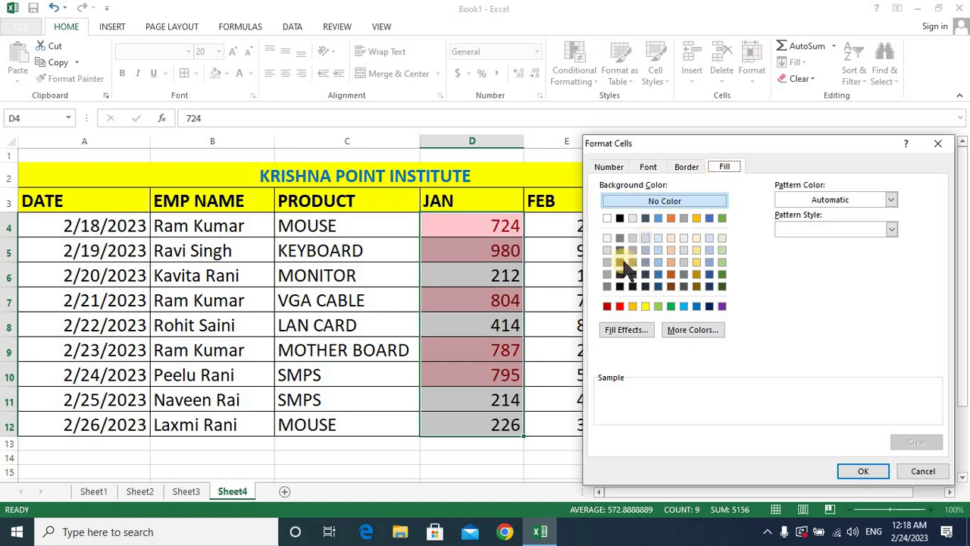
left_click(619, 306)
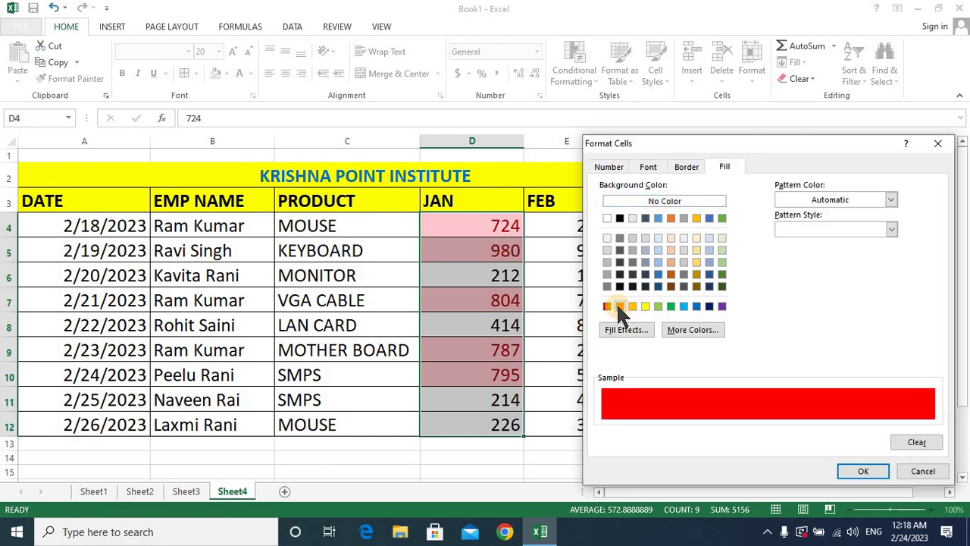
left_click(648, 167)
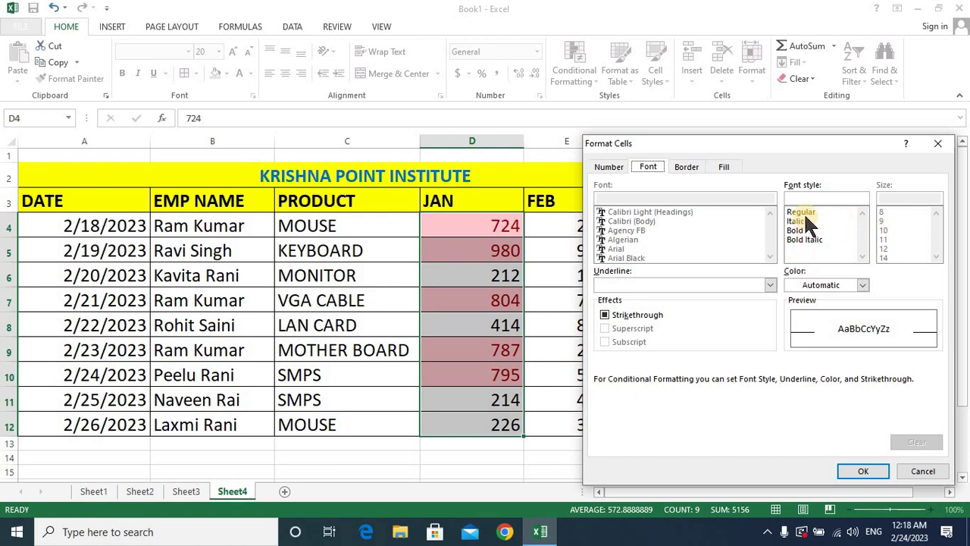
left_click(862, 281)
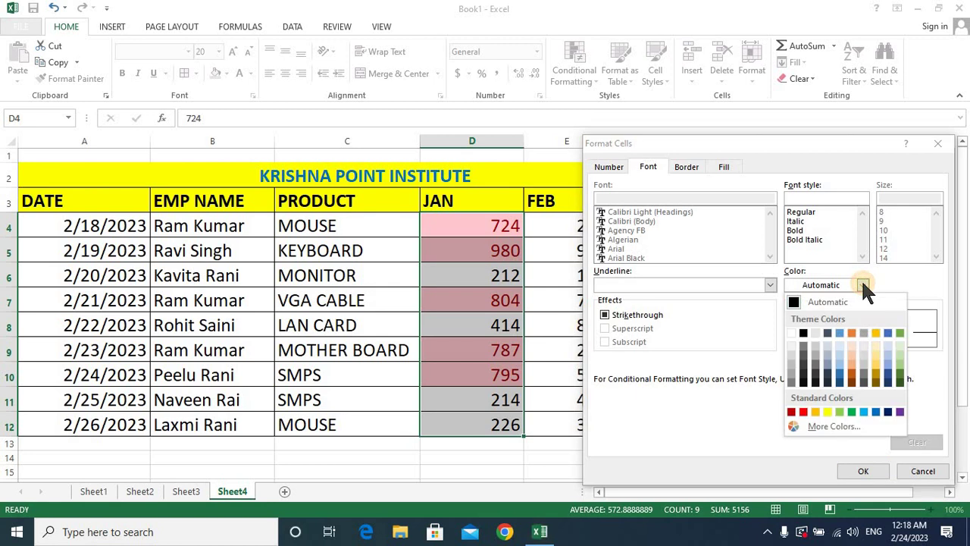
left_click(828, 412)
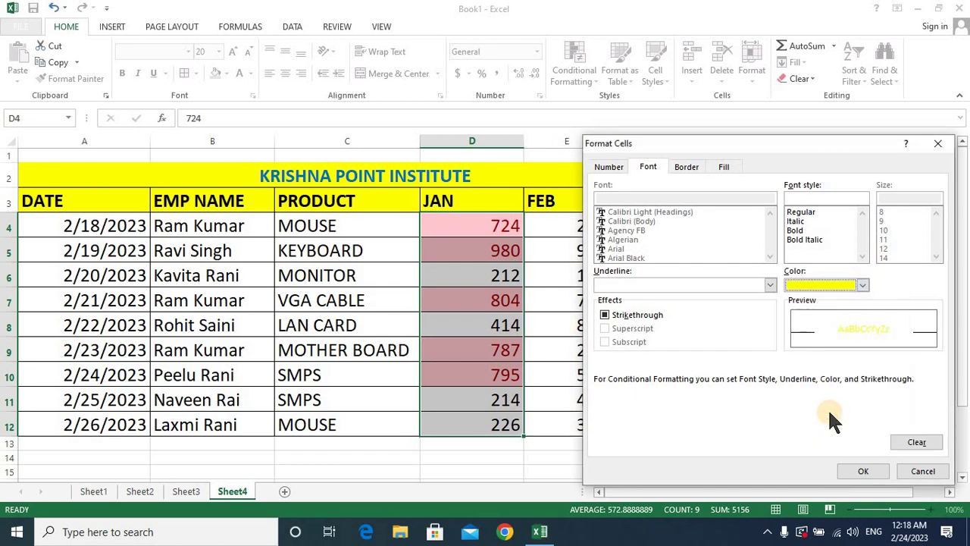
left_click(865, 466)
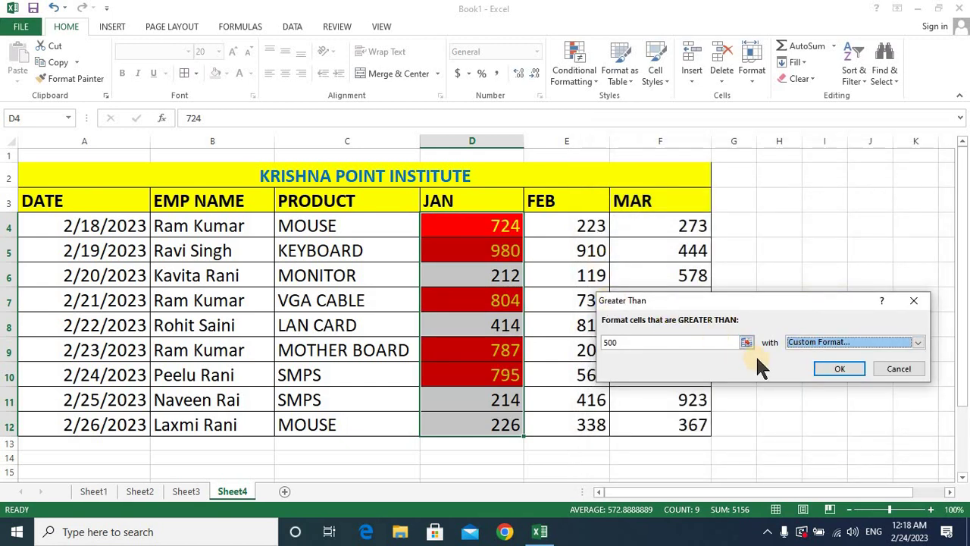
left_click(831, 365)
left_click(843, 368)
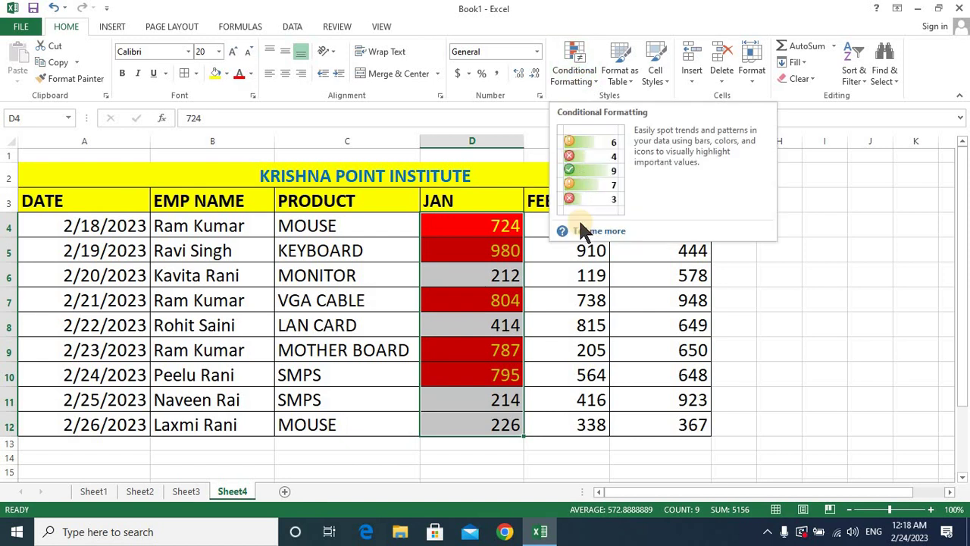
left_click(769, 300)
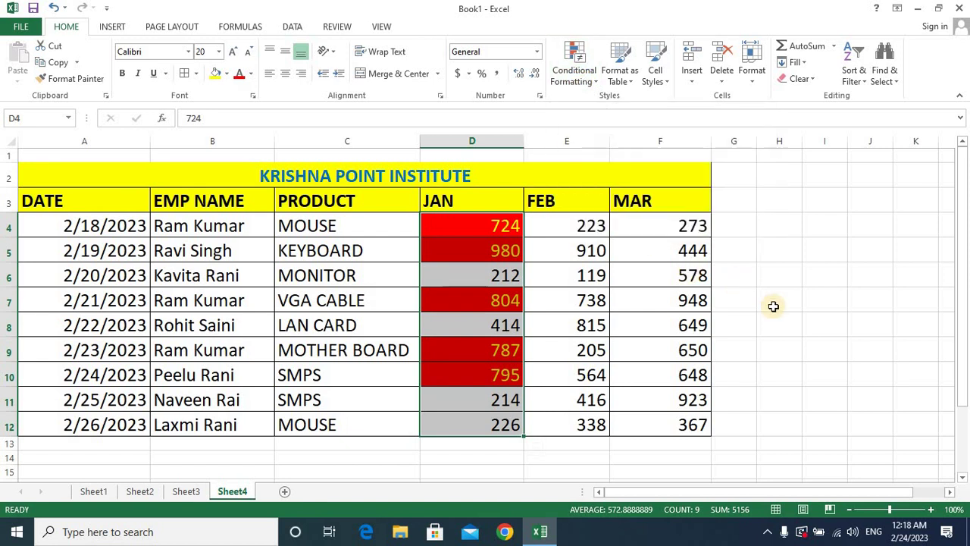
- Select the MAR values in cells F4:F12
left_click(583, 70)
mouse_move(607, 107)
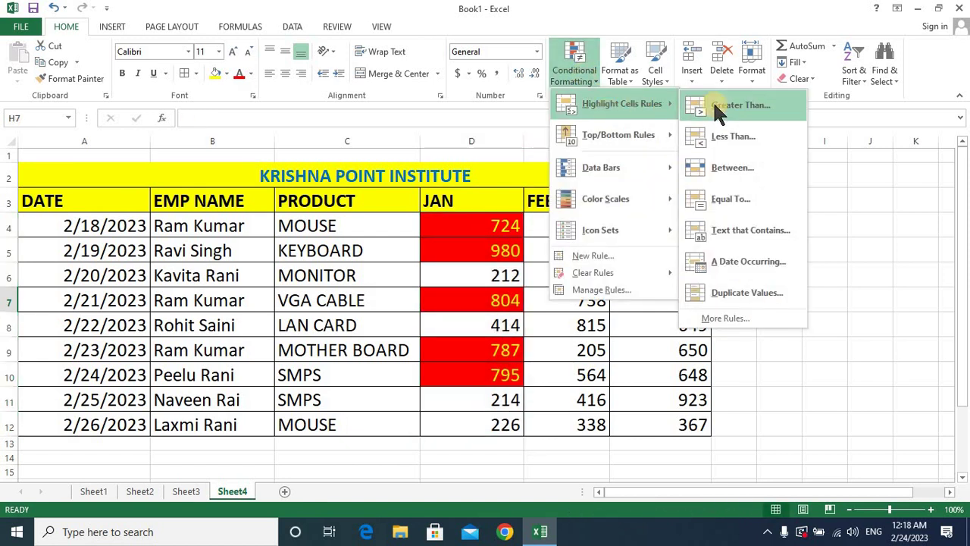
left_click(820, 306)
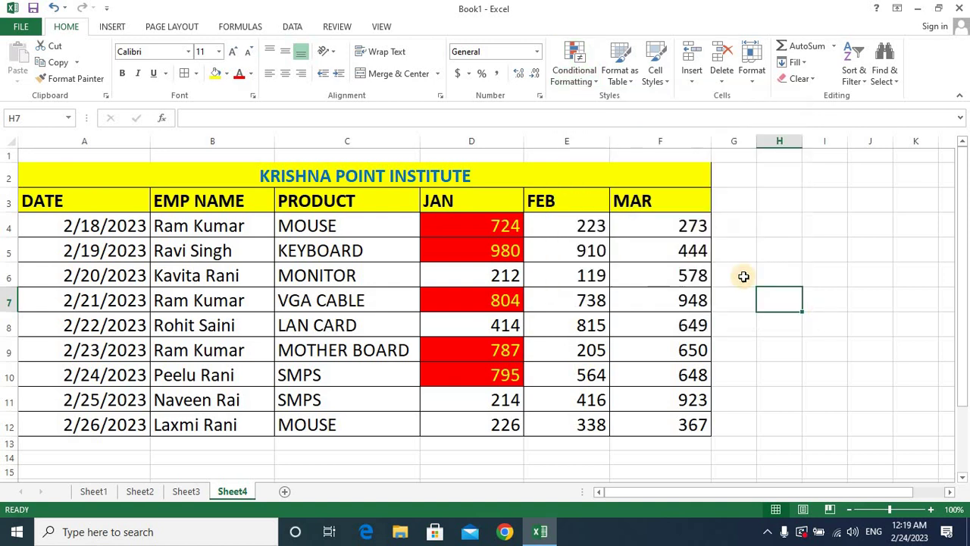
left_click_drag(668, 219, 659, 418)
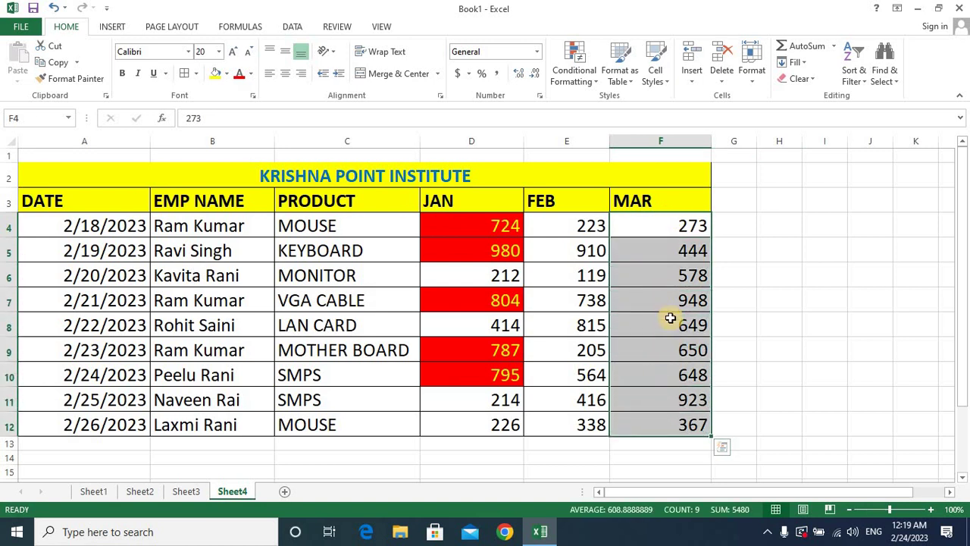
- Add an Equal To 650 rule formatted as Red Text
left_click(581, 81)
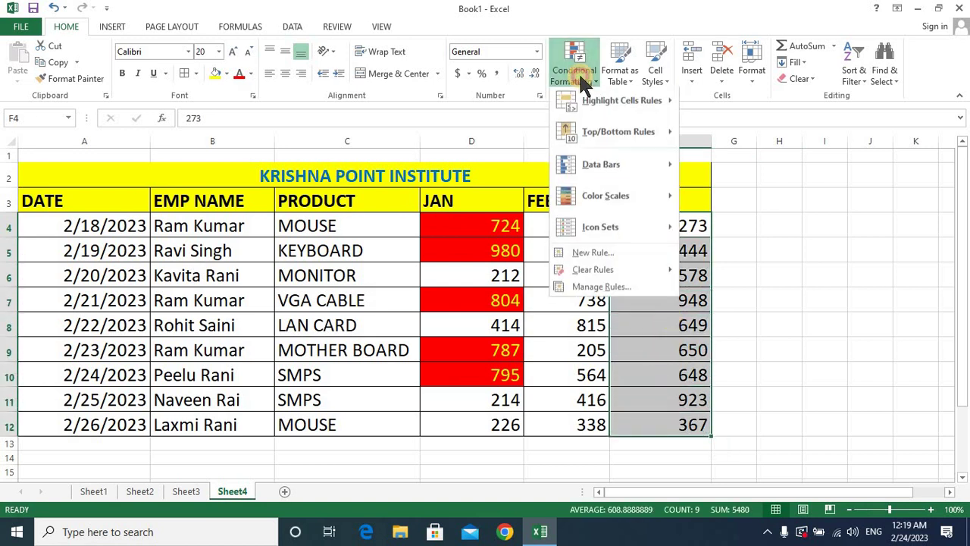
mouse_move(602, 104)
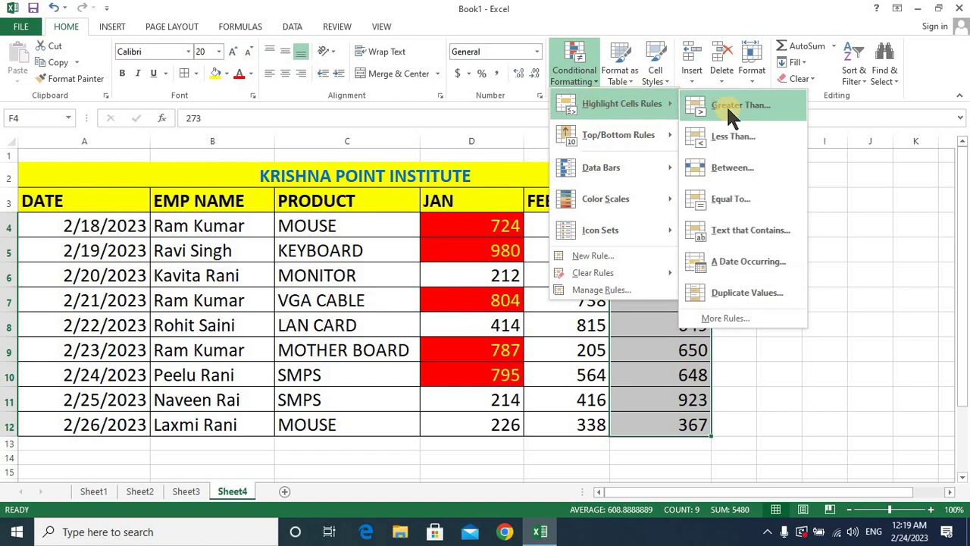
left_click(731, 201)
key("BackSpace")
type("65")
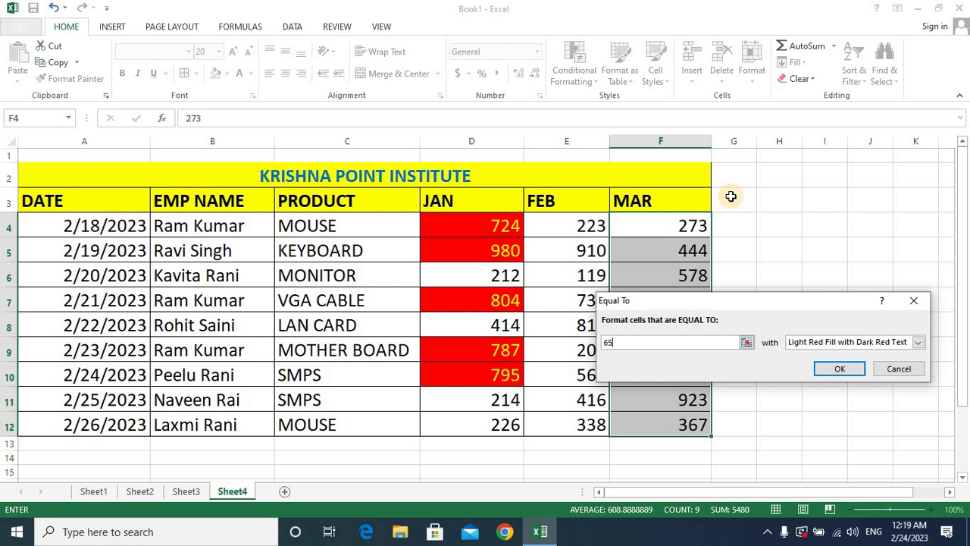
type("0")
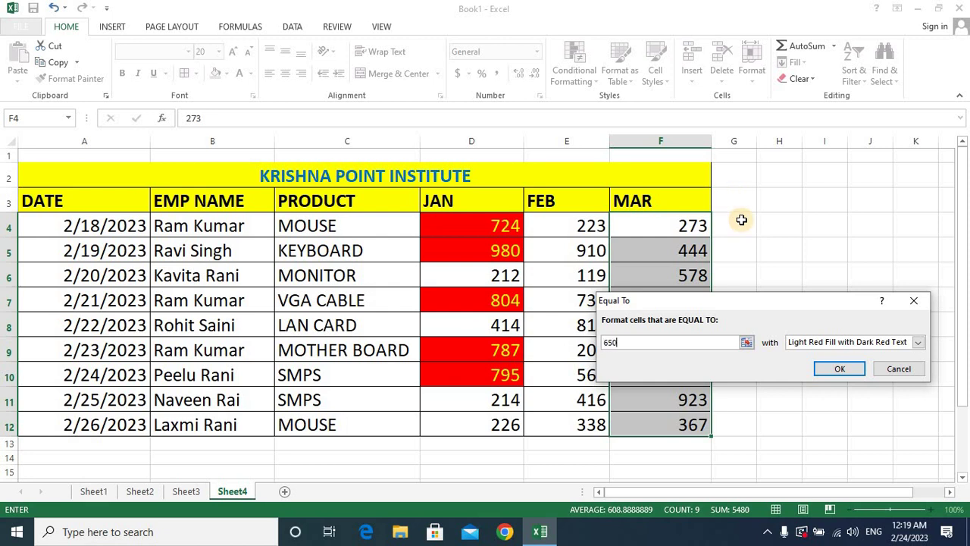
left_click_drag(799, 299, 800, 314)
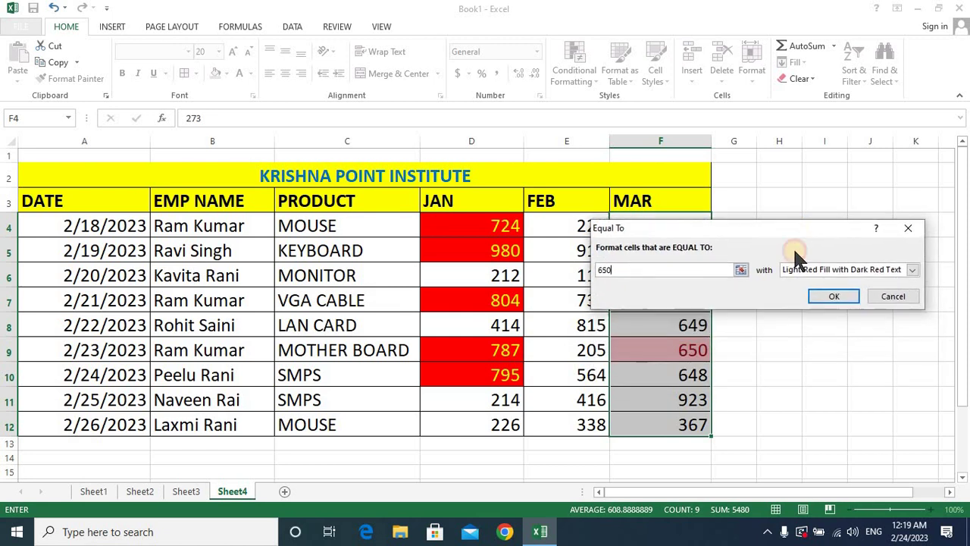
left_click(847, 354)
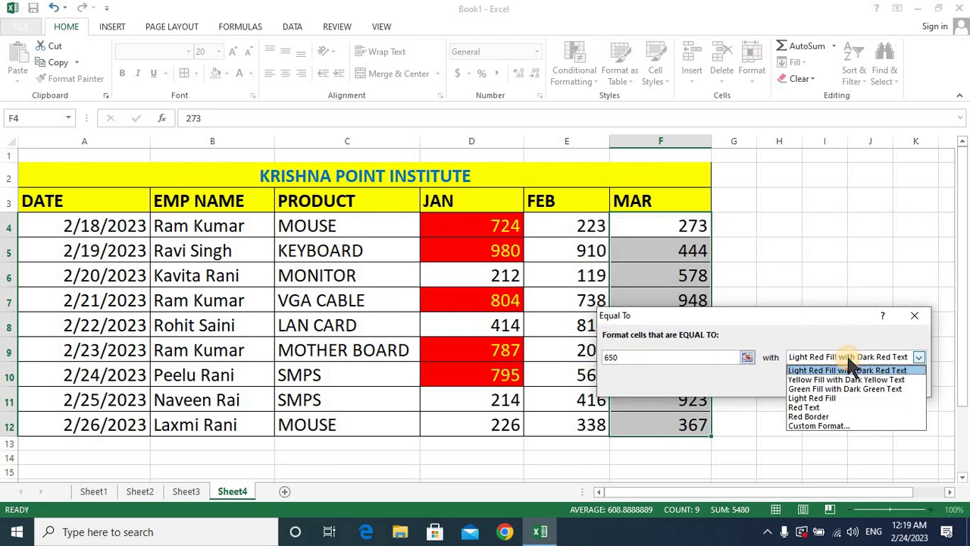
left_click(813, 407)
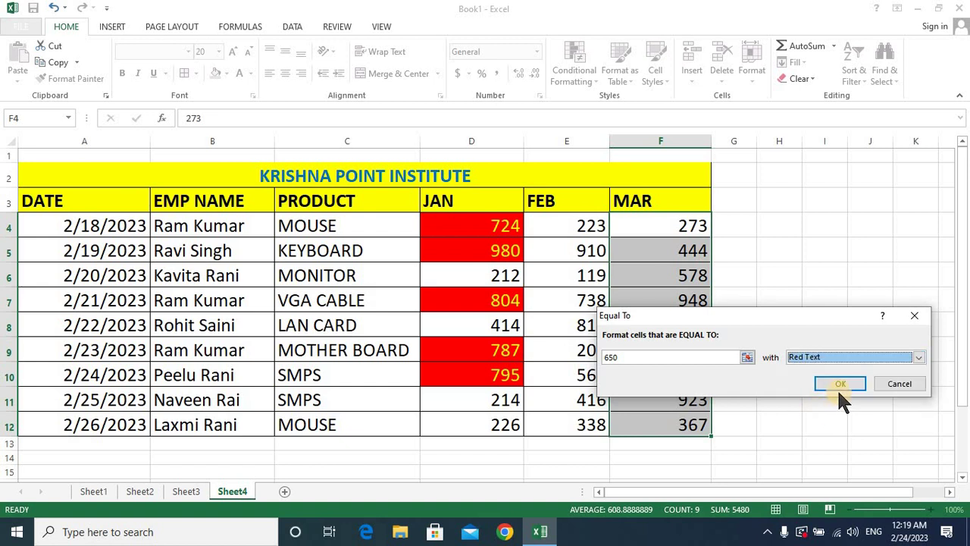
left_click(840, 385)
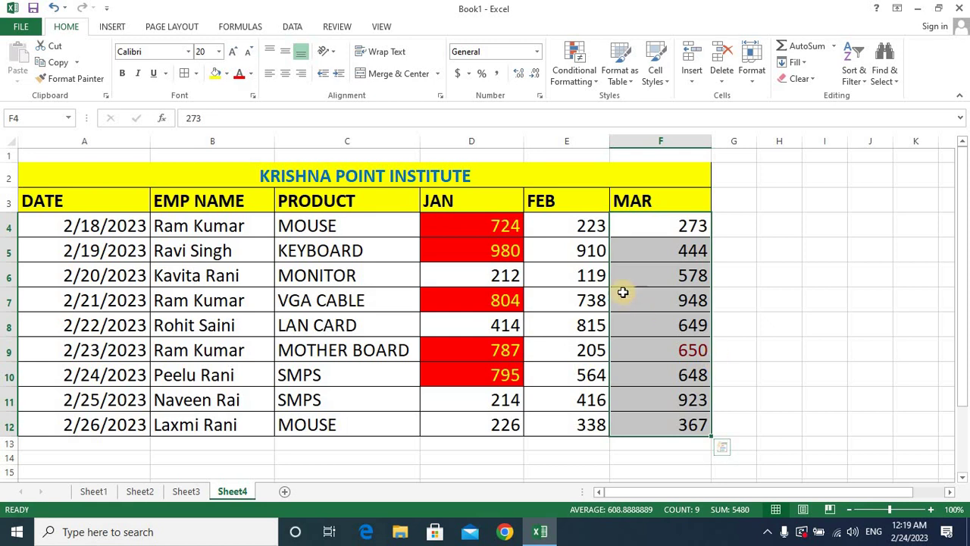
- Select the employee names in B4:B12 of the EMP NAME column
left_click(579, 227)
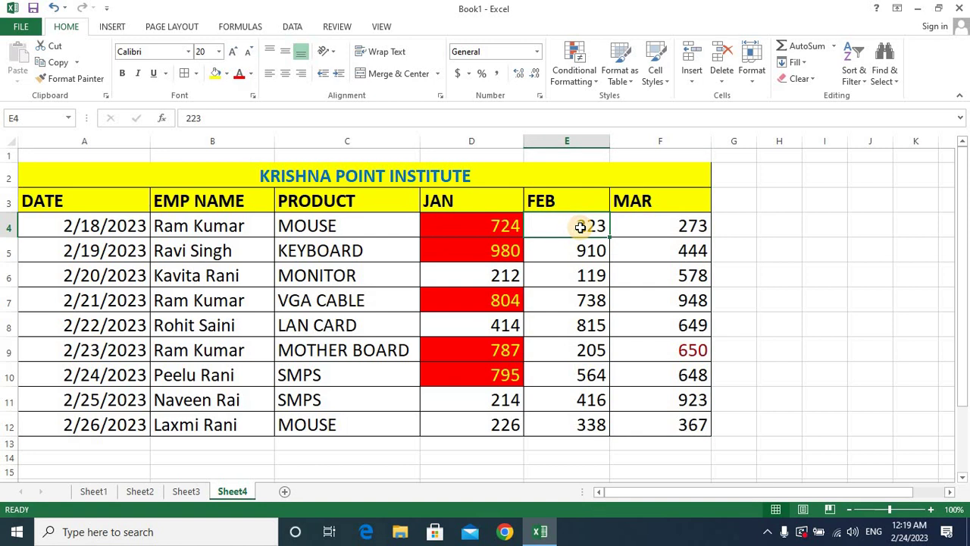
left_click(577, 75)
mouse_move(593, 106)
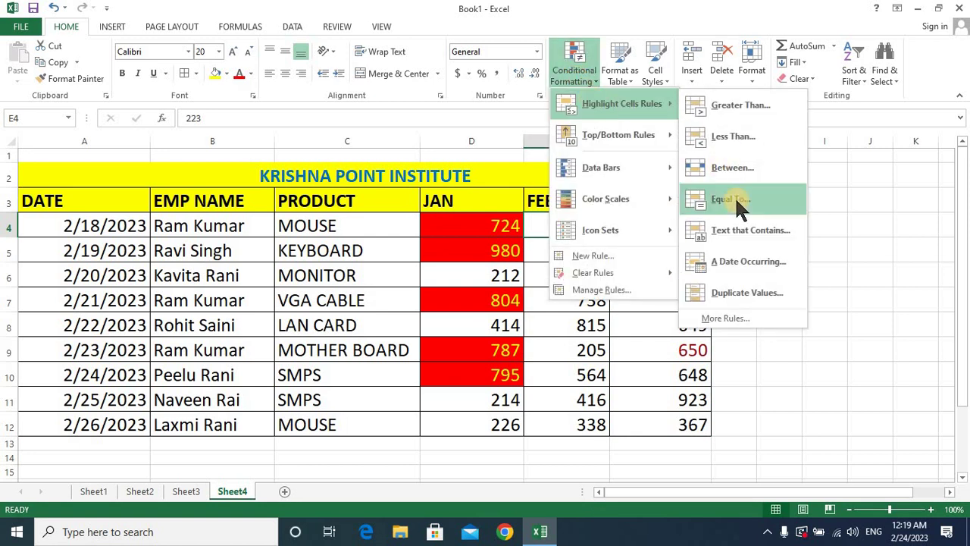
left_click(855, 284)
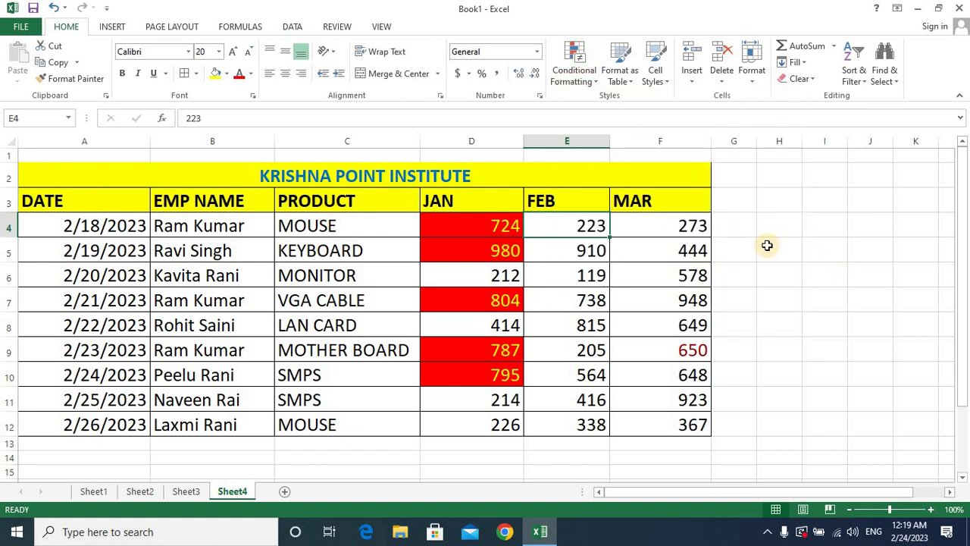
left_click(584, 78)
mouse_move(605, 114)
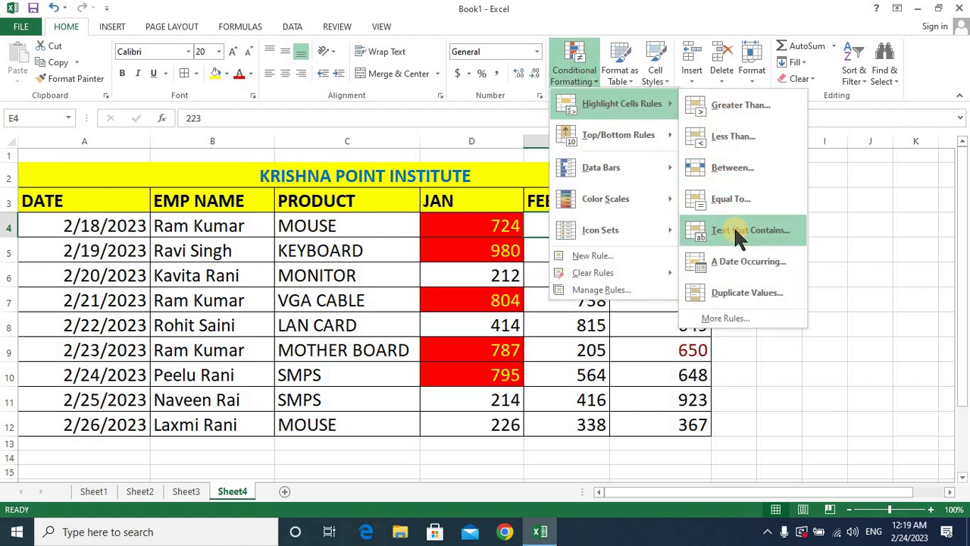
left_click(200, 301)
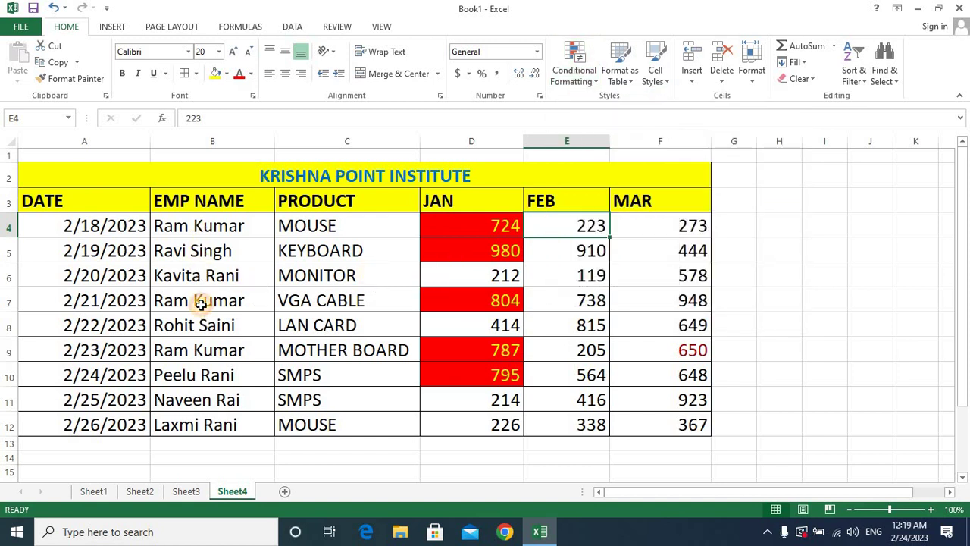
left_click(202, 226)
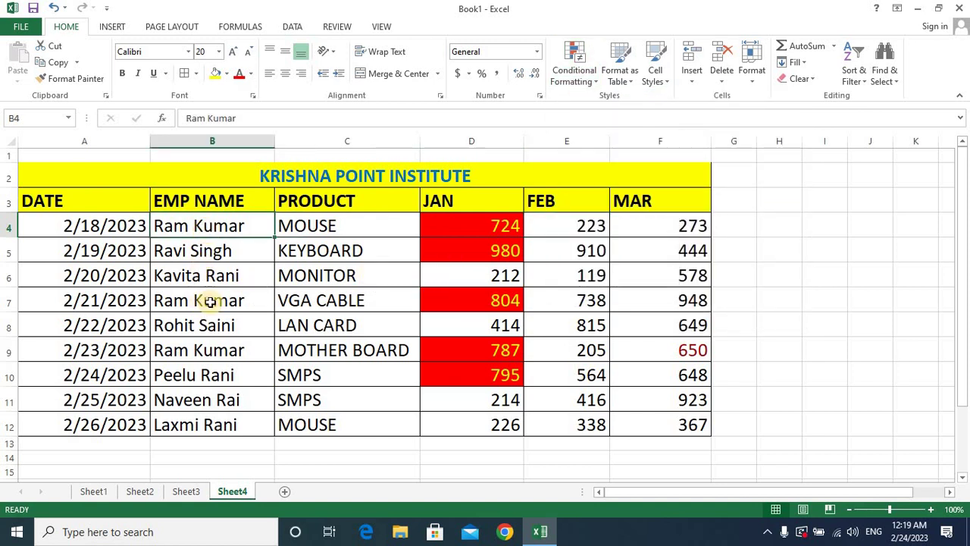
left_click_drag(199, 224, 191, 430)
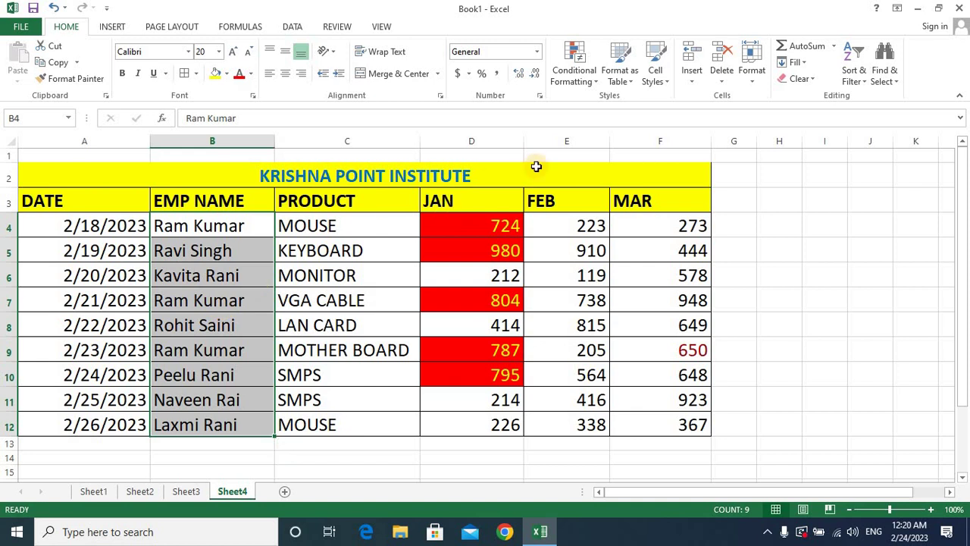
- Add a Text That Contains rule for the repeated employee name with Green Fill and Dark Green Text
left_click(583, 77)
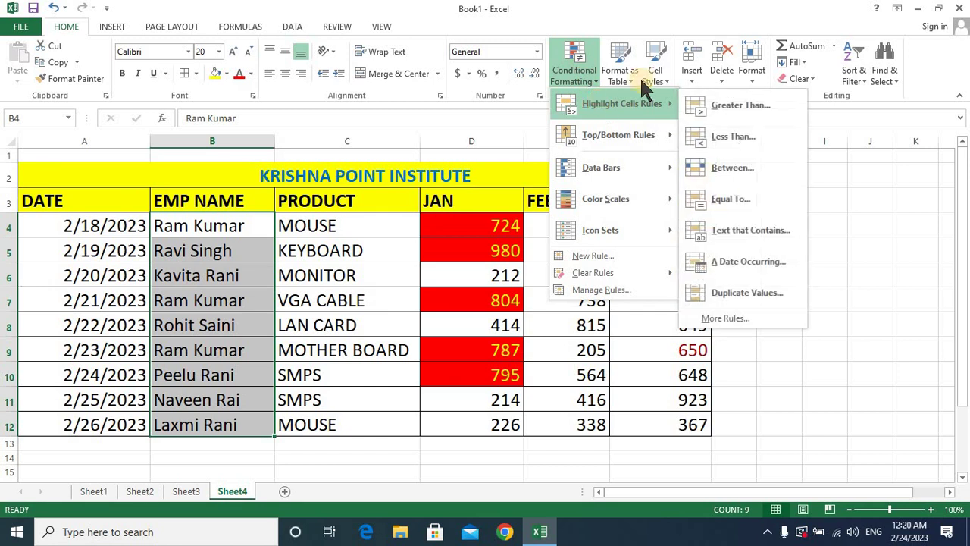
left_click(733, 232)
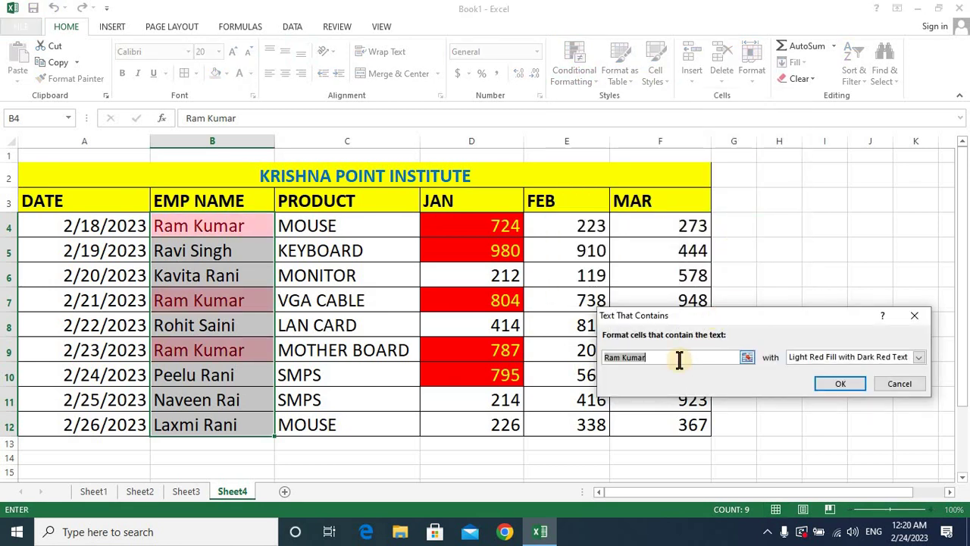
key("BackSpace")
type("RAM K")
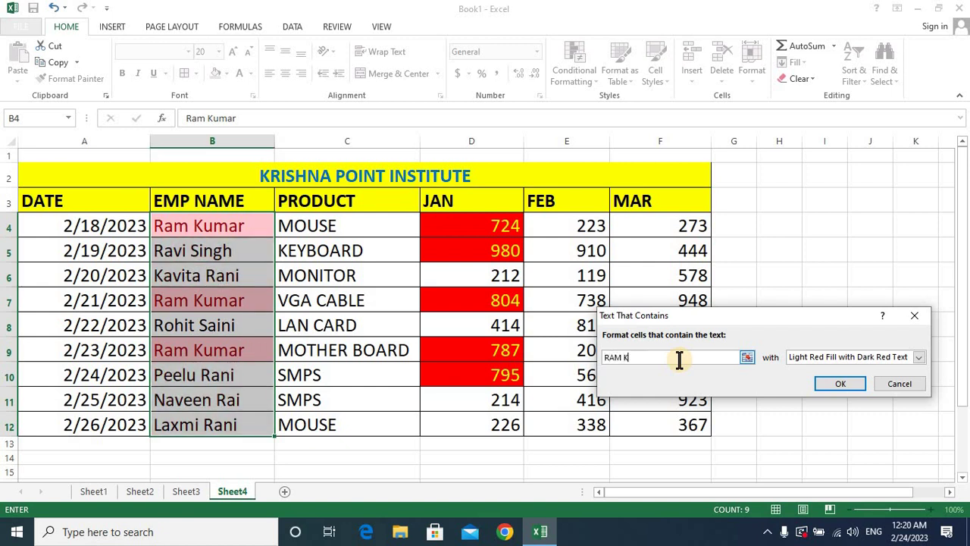
key("BackSpace")
key("BackSpace")
key("BackSpace")
key("BackSpace")
key("BackSpace")
type("RA")
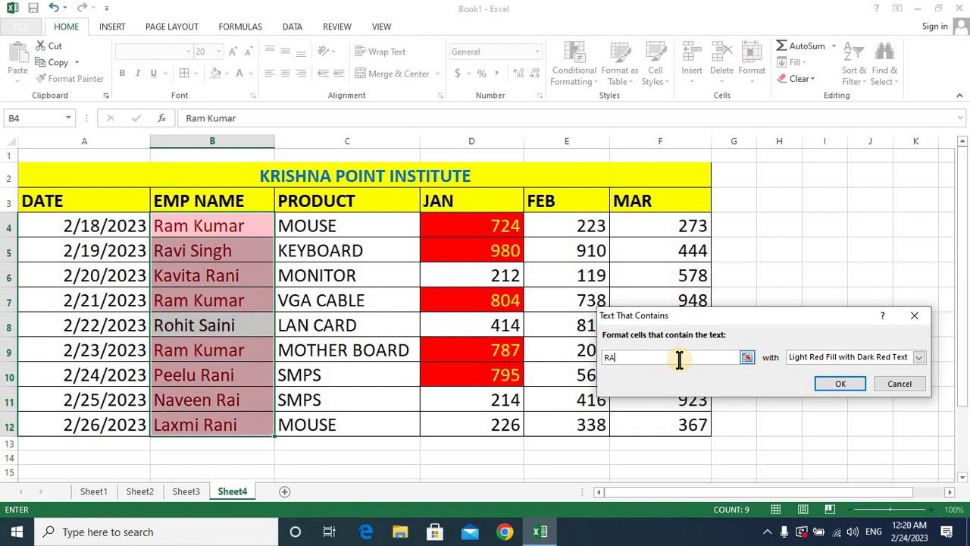
type("VI")
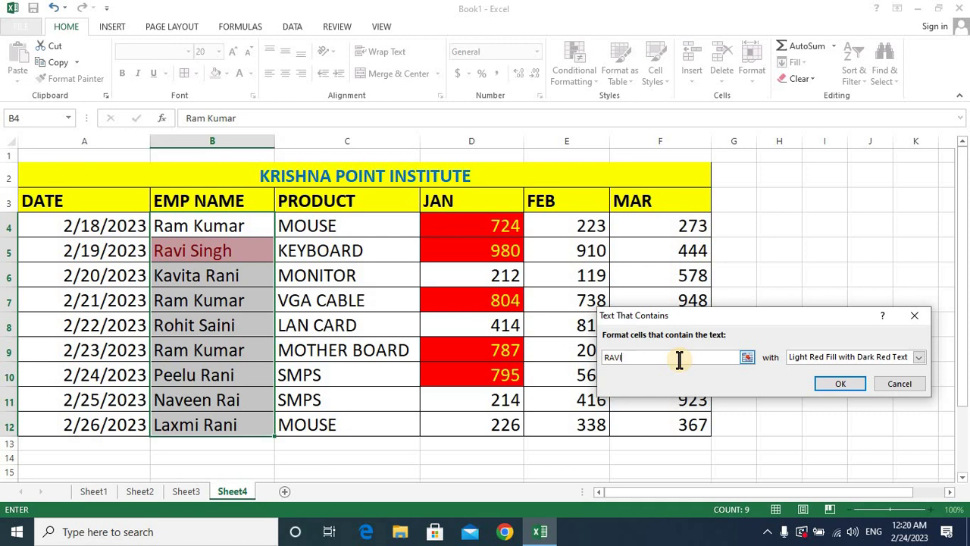
key("BackSpace")
key("BackSpace")
key("BackSpace")
type("AM KUMAR")
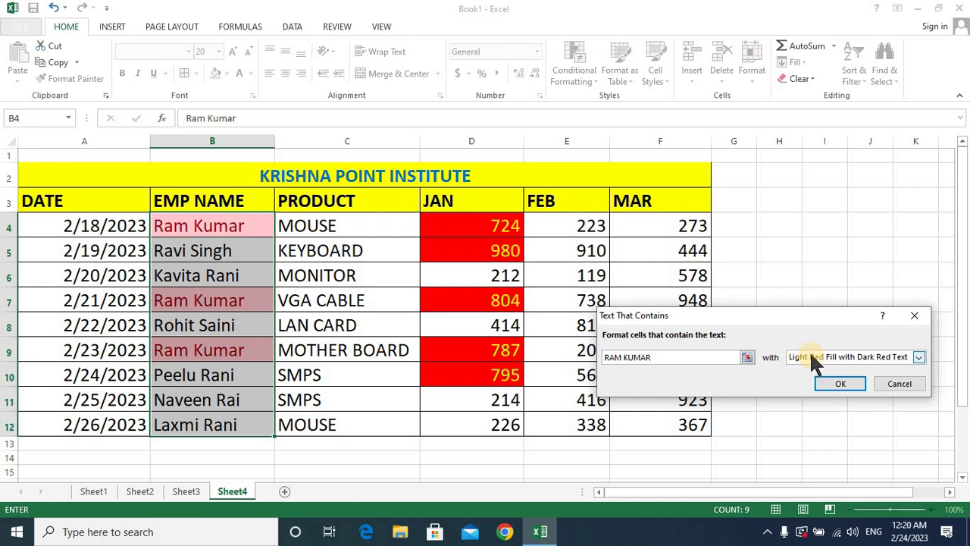
left_click(811, 354)
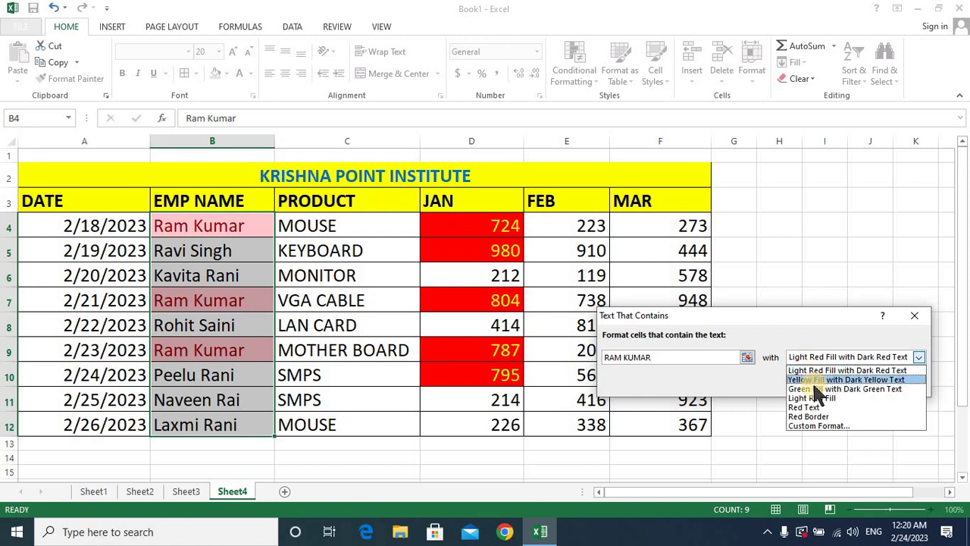
left_click(813, 389)
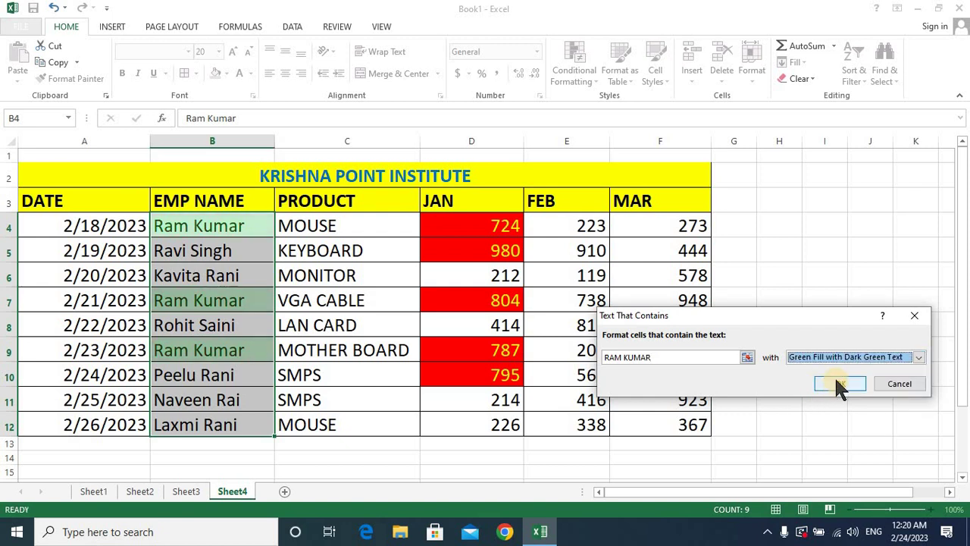
left_click(839, 384)
left_click(470, 366)
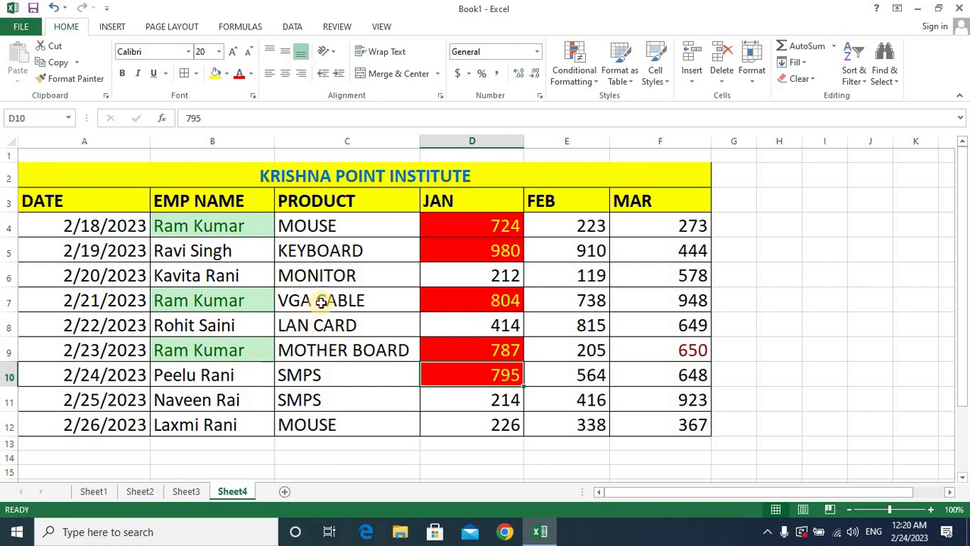
- Select the first date in cell A4
left_click(574, 76)
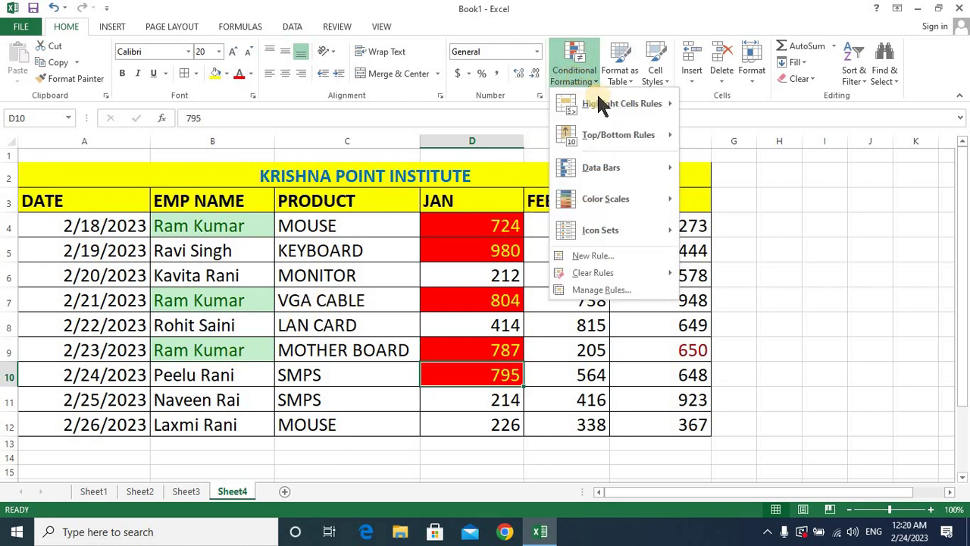
mouse_move(595, 103)
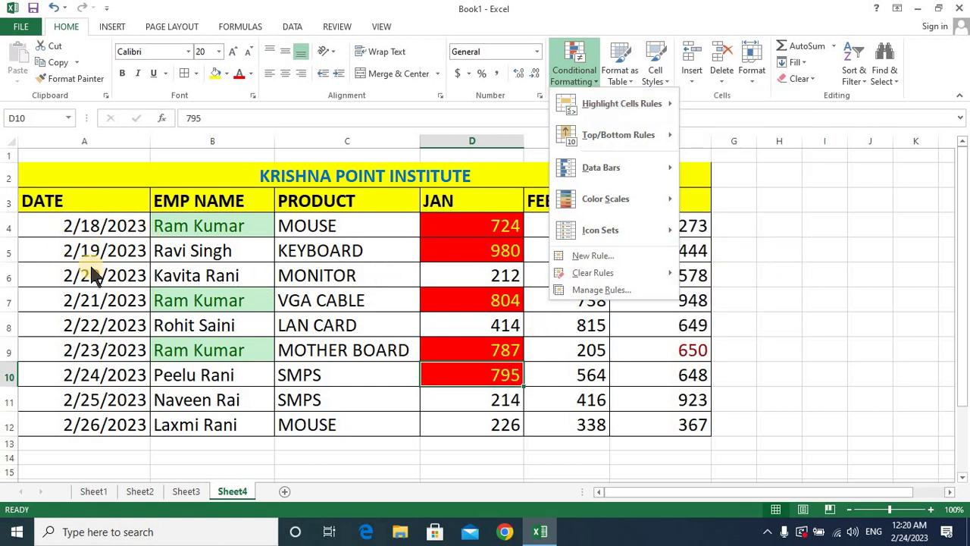
left_click(123, 300)
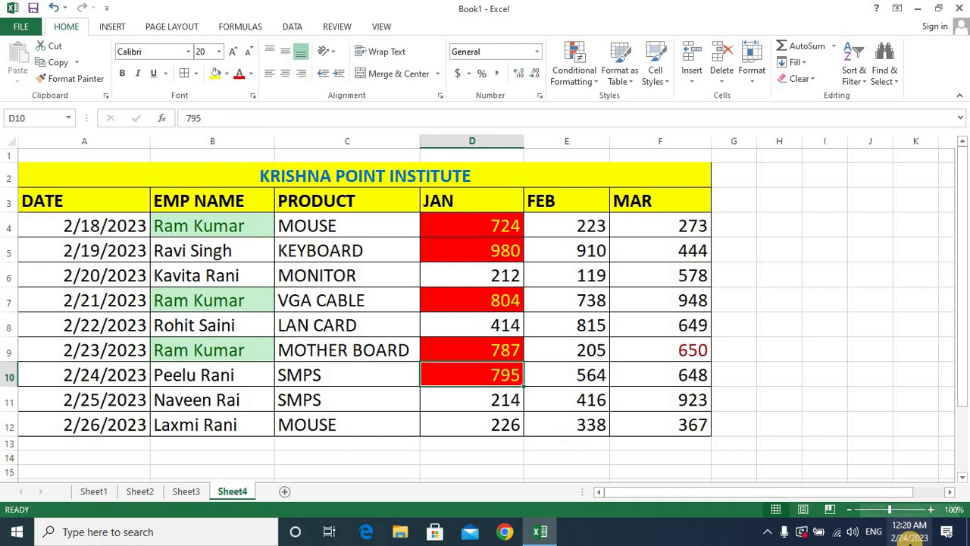
mouse_move(914, 537)
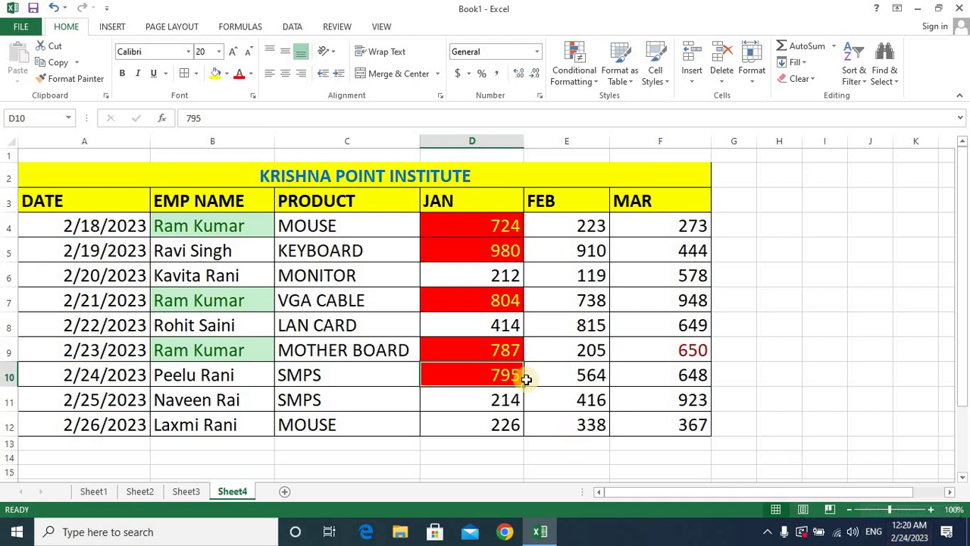
left_click(103, 234)
- Add a Today date rule to A4:A12 giving 2/24/2023 green fill with dark green text
left_click_drag(110, 271, 109, 426)
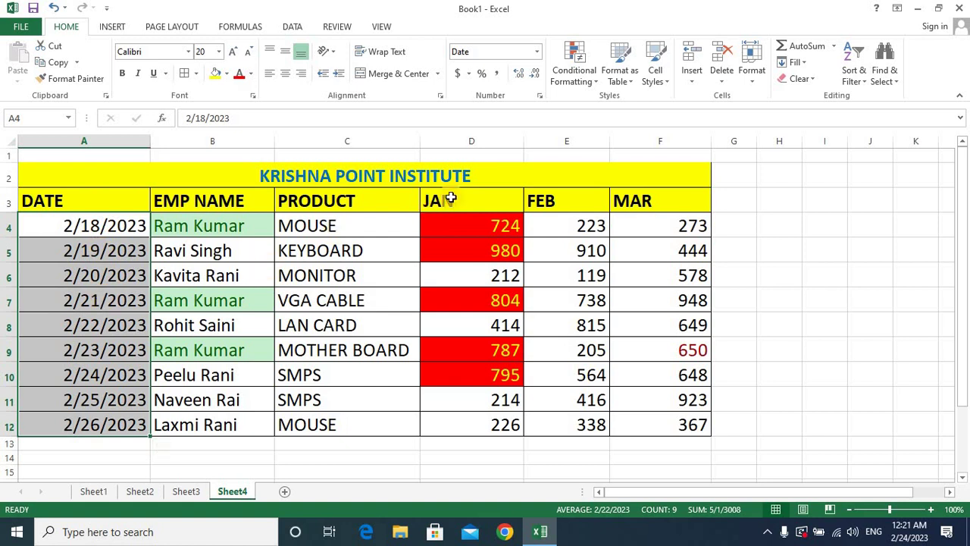
left_click(582, 74)
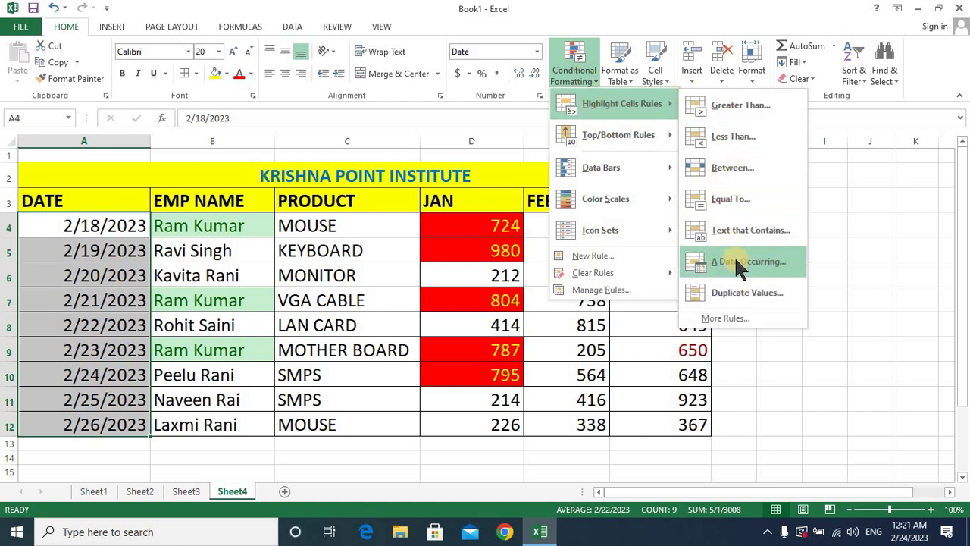
left_click(734, 258)
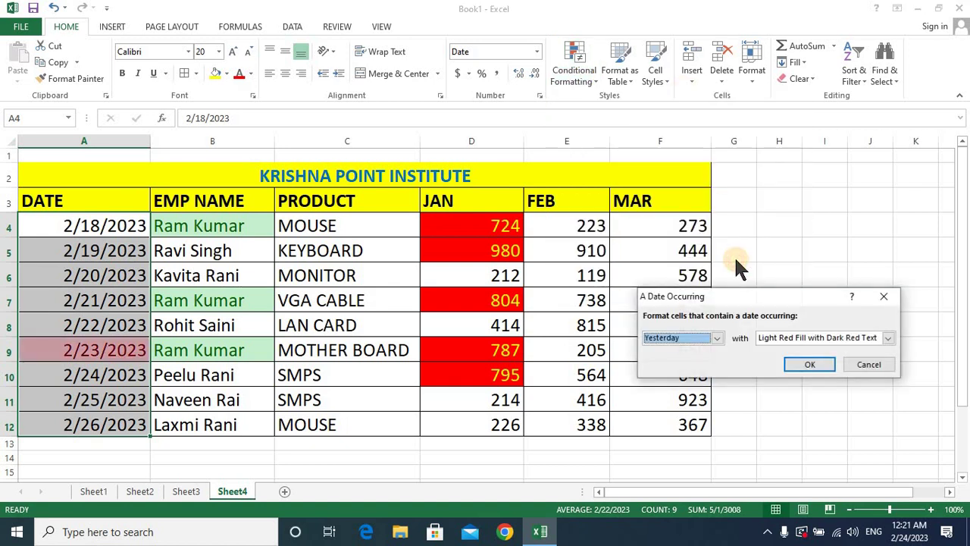
left_click(717, 337)
left_click(688, 358)
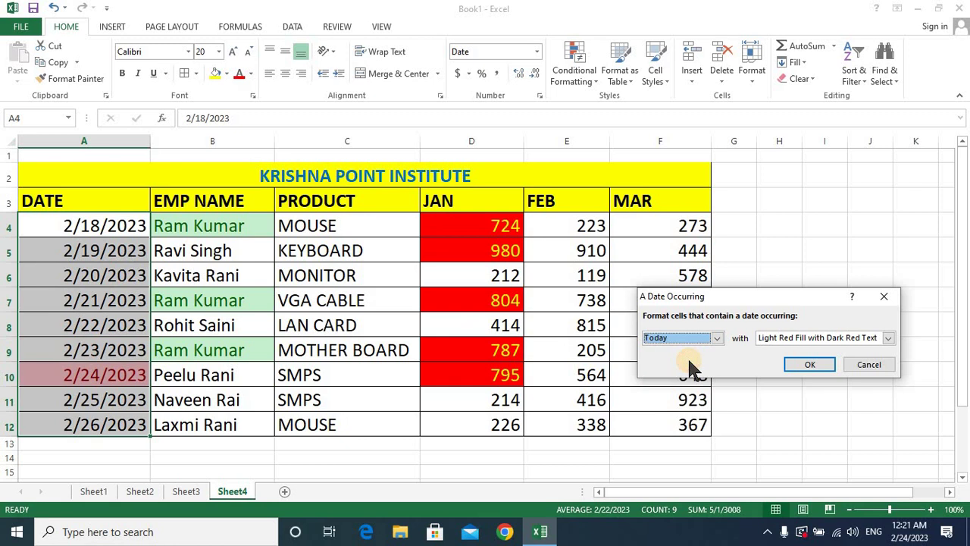
left_click(807, 341)
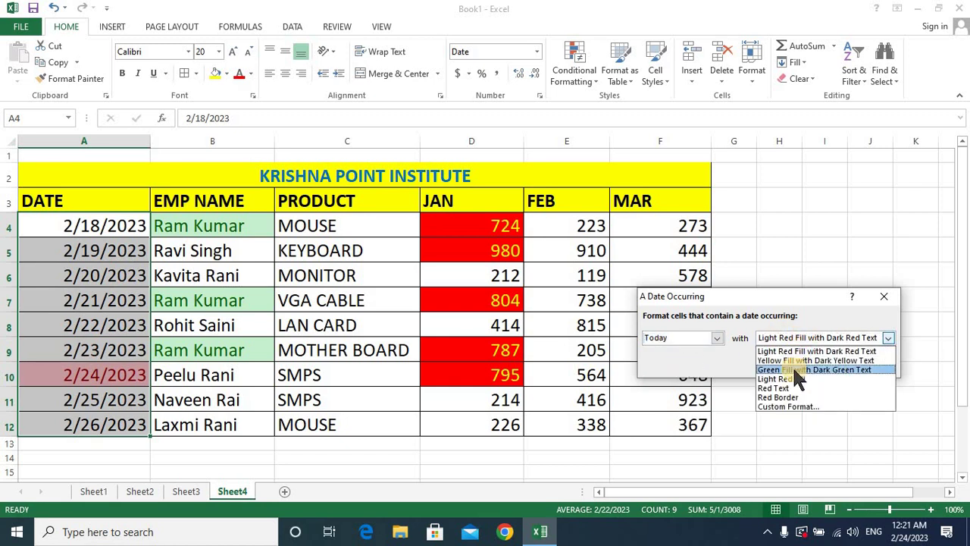
left_click(794, 369)
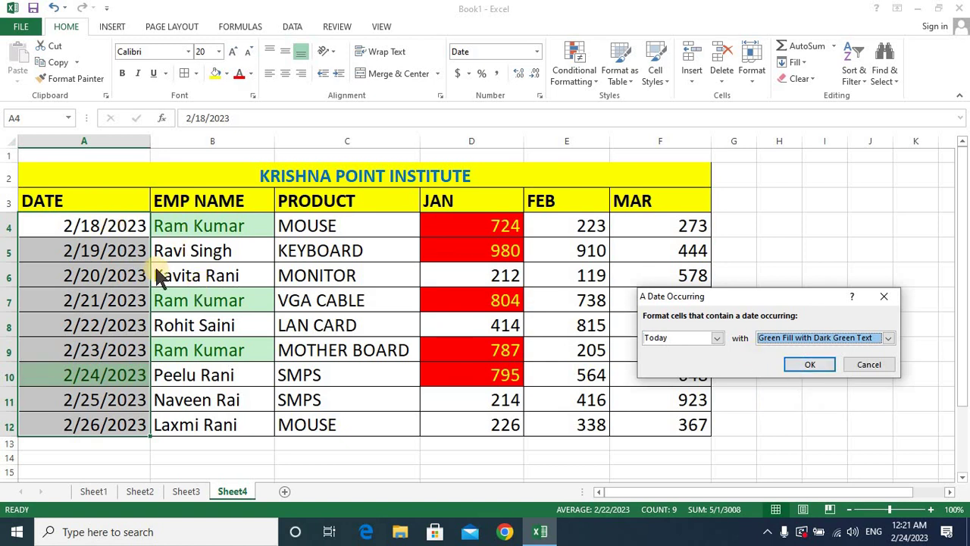
left_click(809, 363)
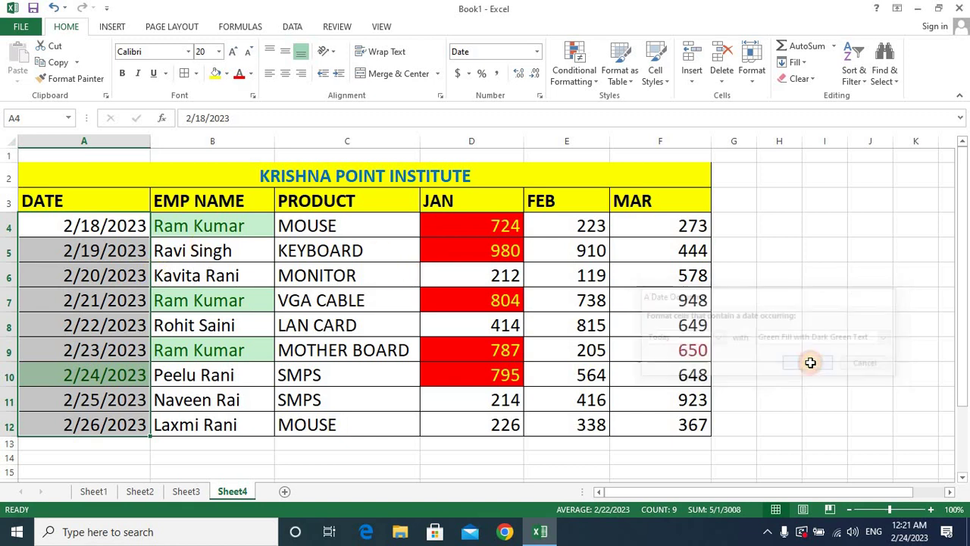
left_click(79, 279)
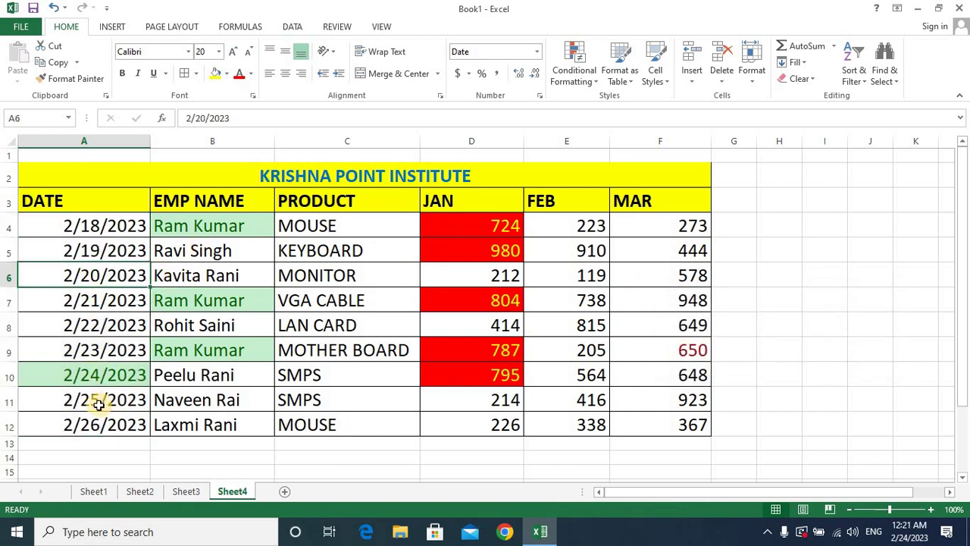
mouse_move(913, 531)
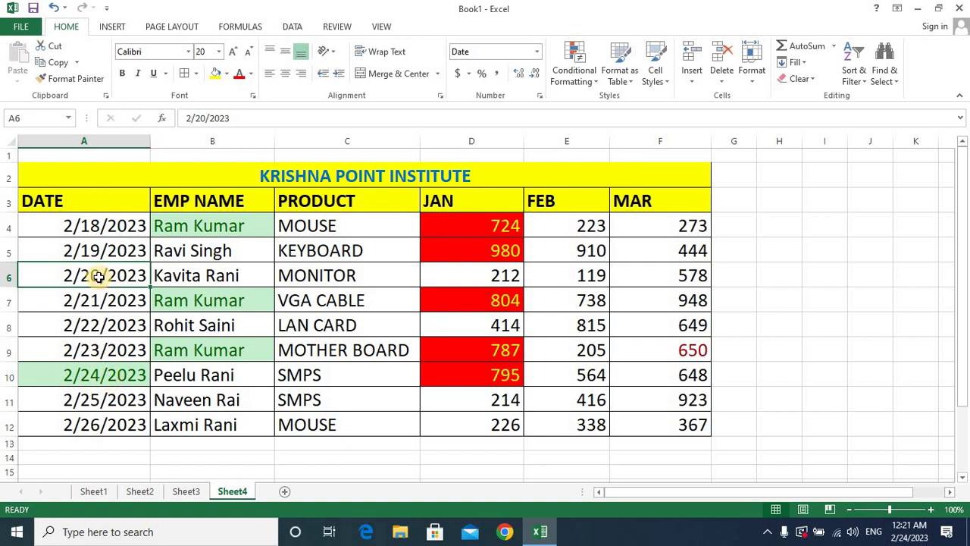
- Add a Yesterday date rule to A4:A12 that puts a red border on 2/23/2023
left_click_drag(97, 225, 95, 427)
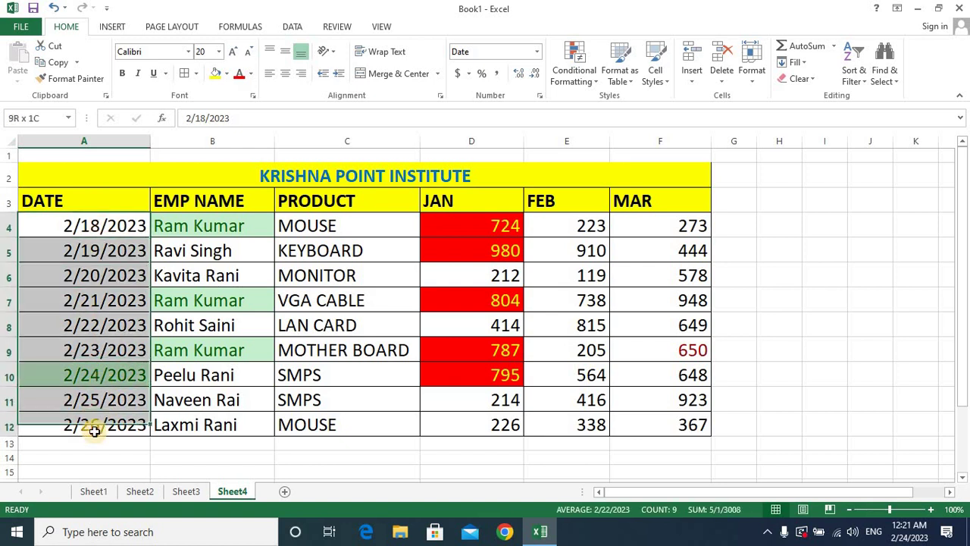
left_click(577, 76)
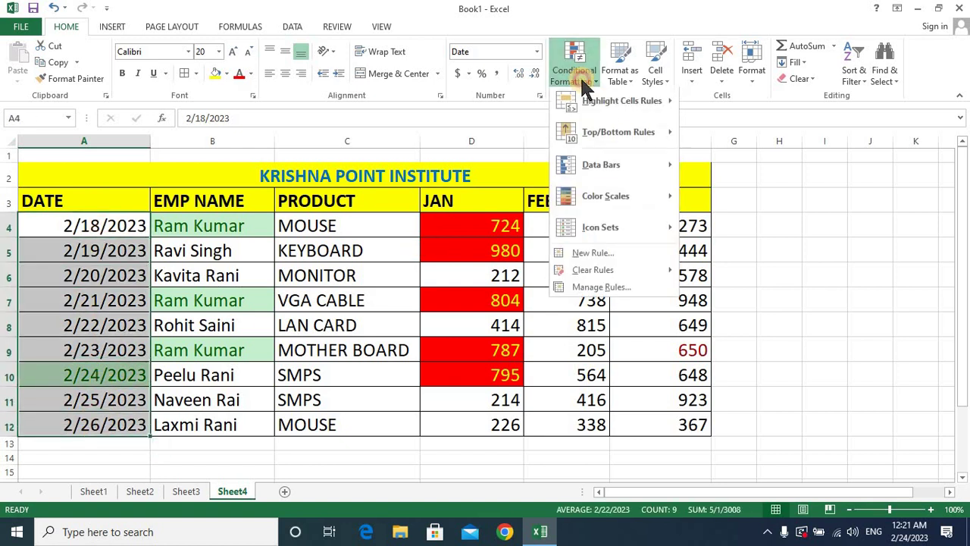
mouse_move(590, 104)
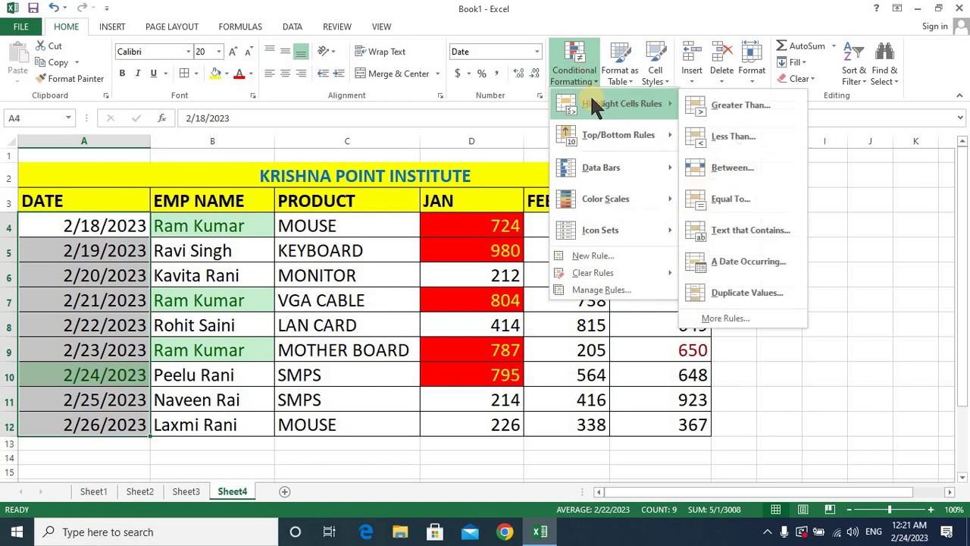
left_click(736, 262)
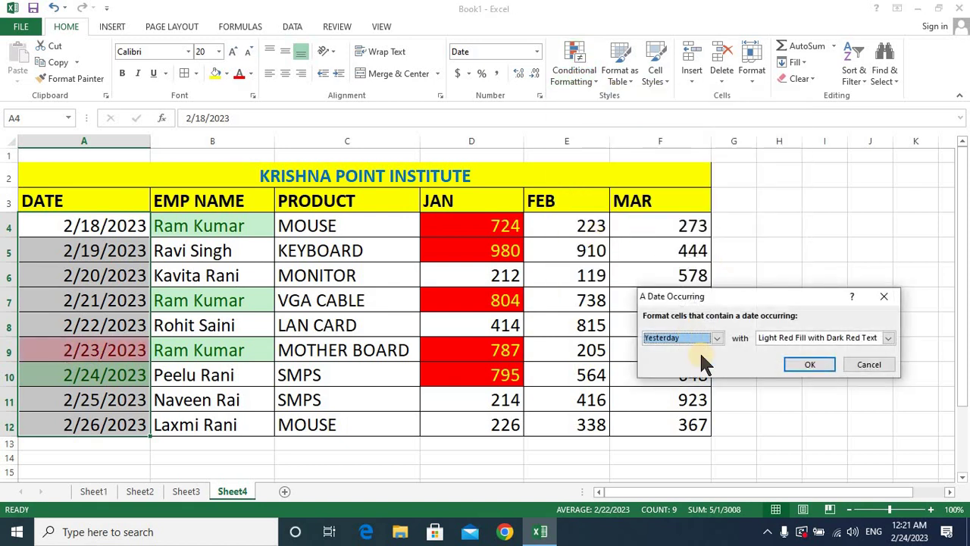
left_click(712, 338)
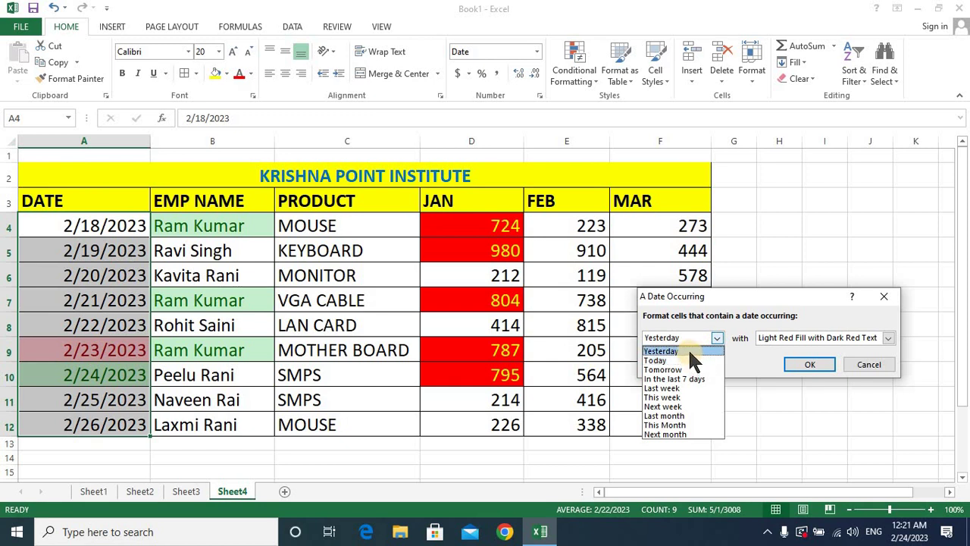
left_click(690, 351)
left_click(790, 338)
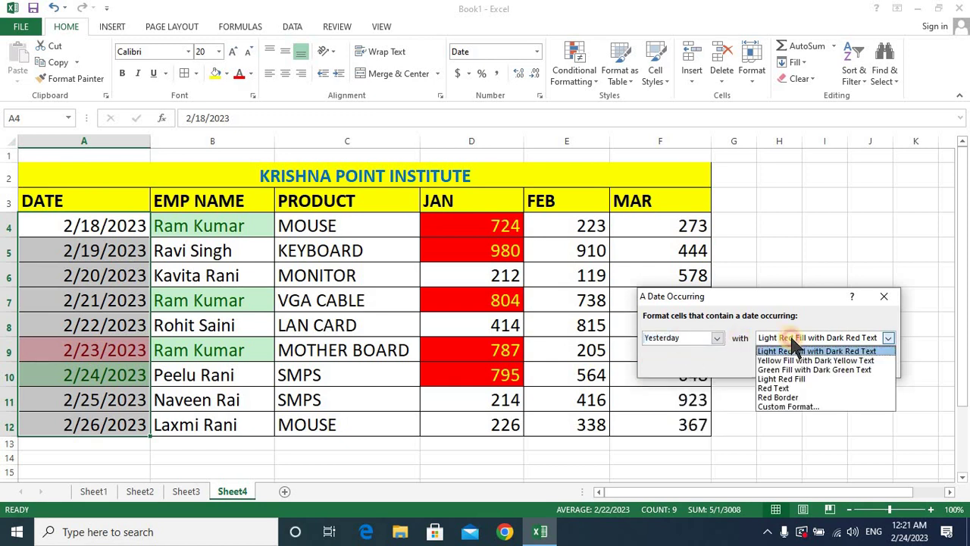
left_click(786, 398)
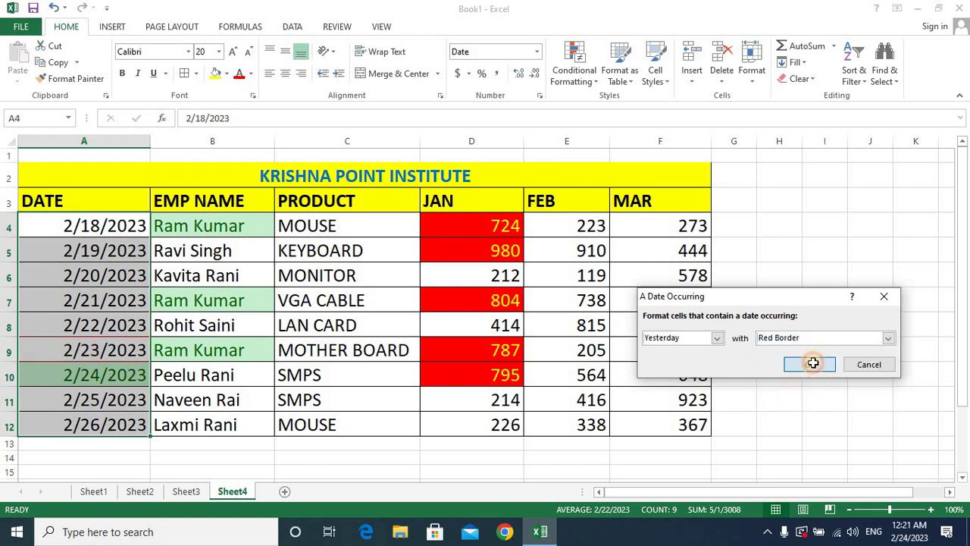
left_click(809, 364)
- Reselect the dates A4:A12 for the next date rule
left_click(137, 400)
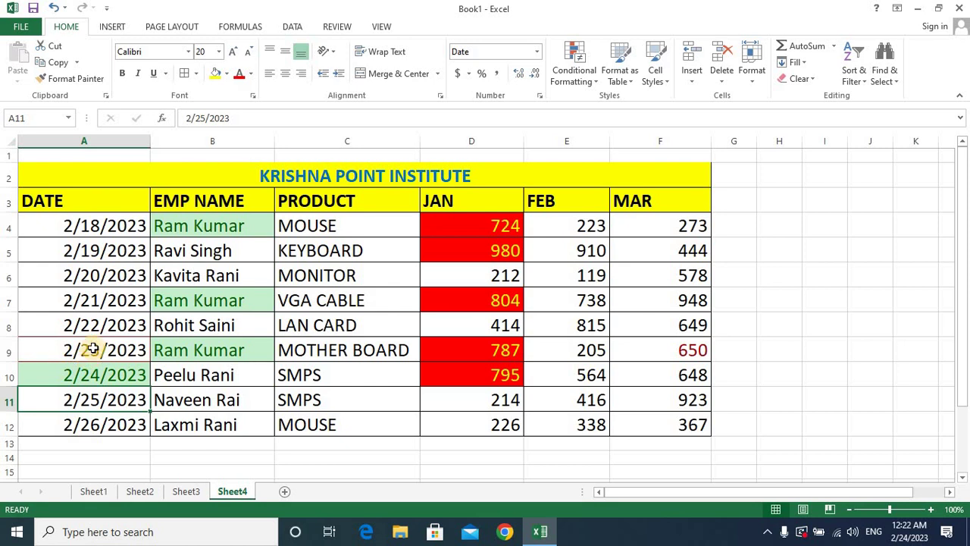
left_click(99, 226)
left_click_drag(100, 226, 91, 424)
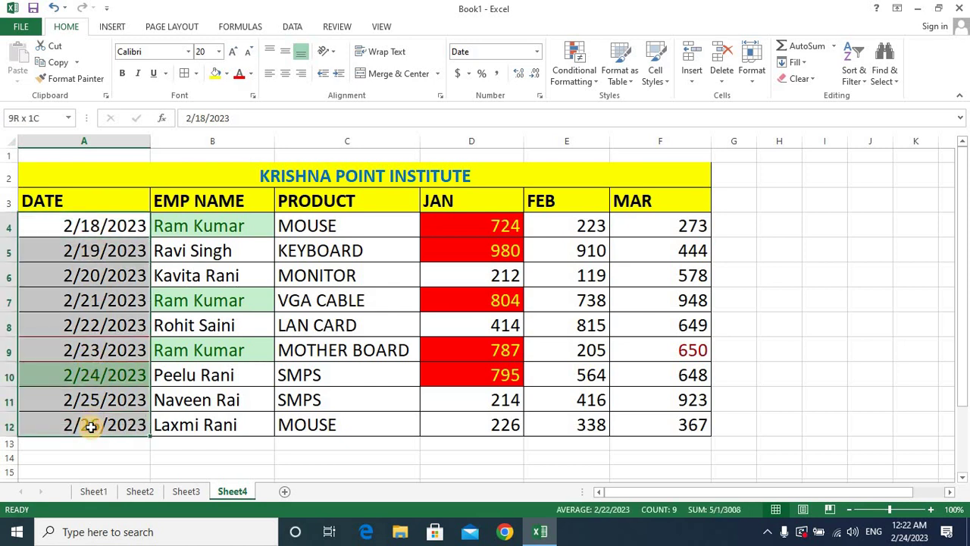
- Add a Tomorrow date rule shading 2/25/2023 with yellow fill and dark yellow text
left_click(578, 76)
mouse_move(584, 107)
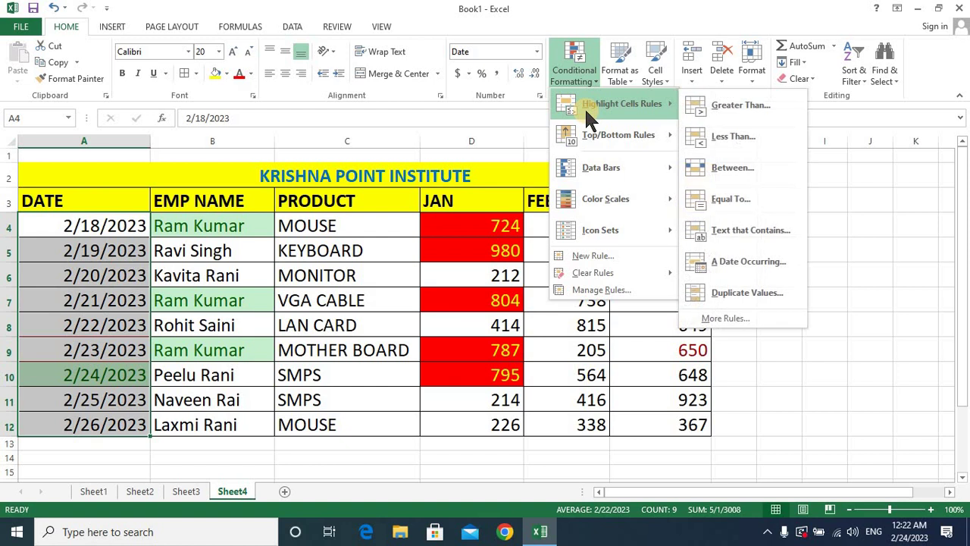
left_click(749, 261)
left_click(680, 335)
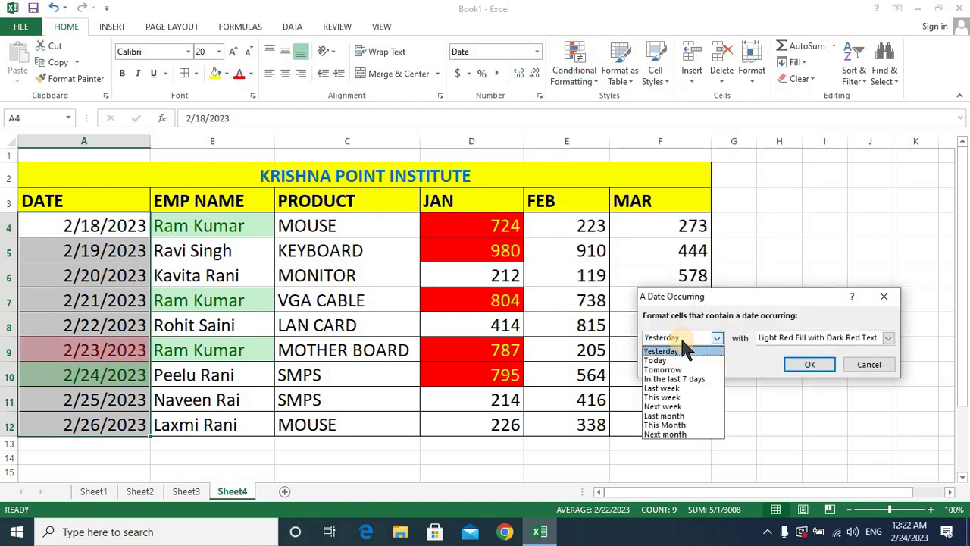
left_click(676, 365)
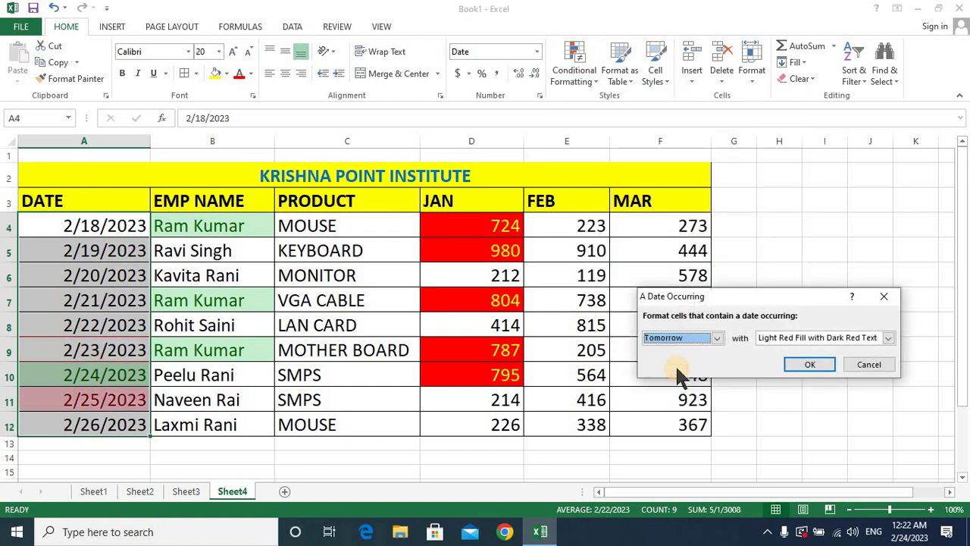
left_click(804, 338)
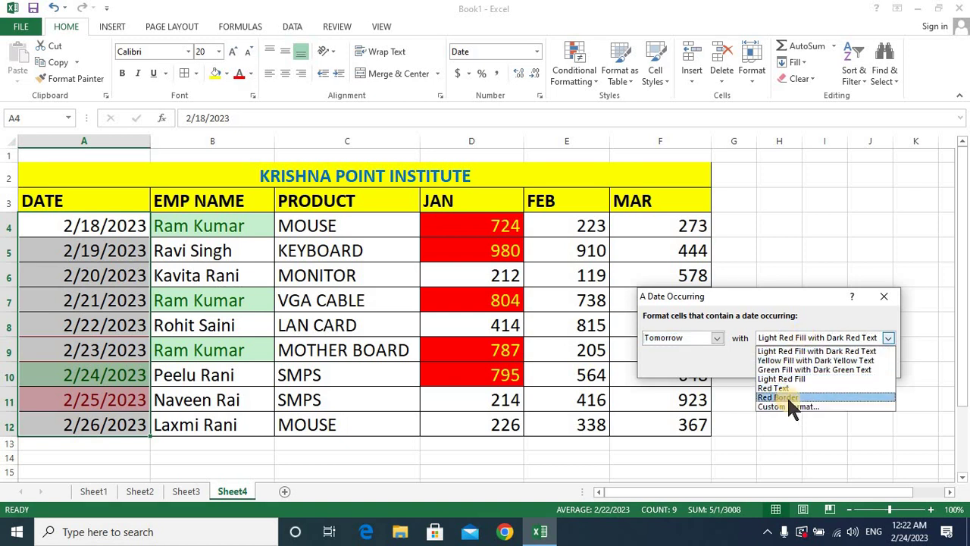
left_click(787, 350)
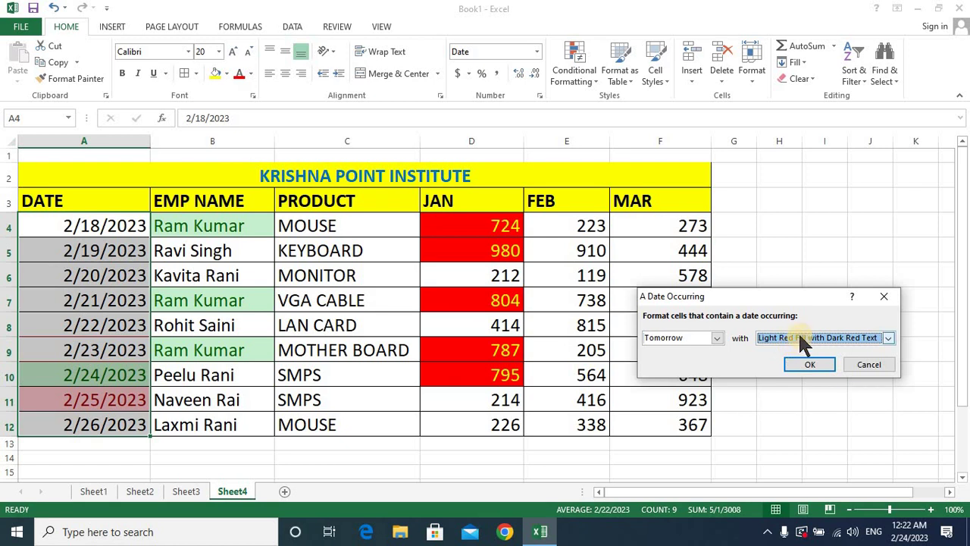
left_click(800, 337)
left_click(797, 361)
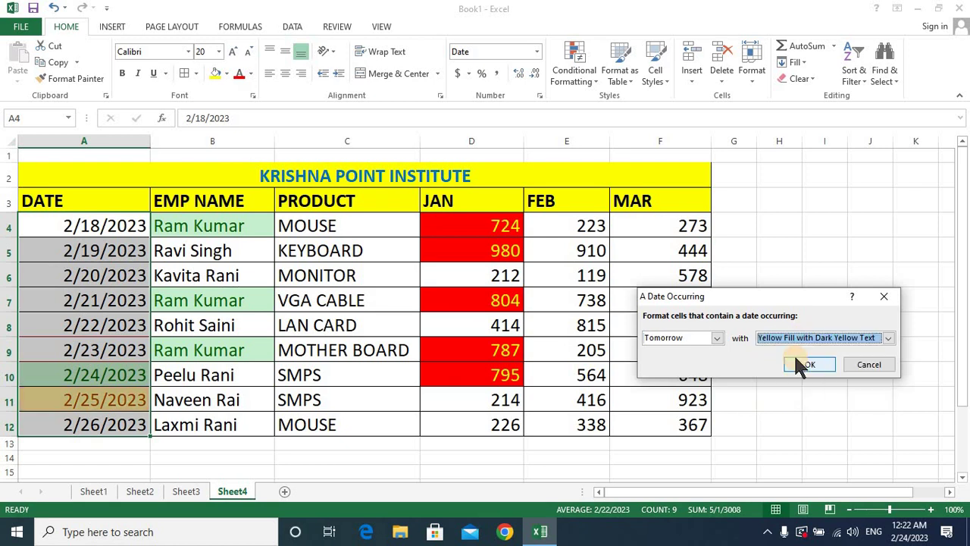
left_click(808, 364)
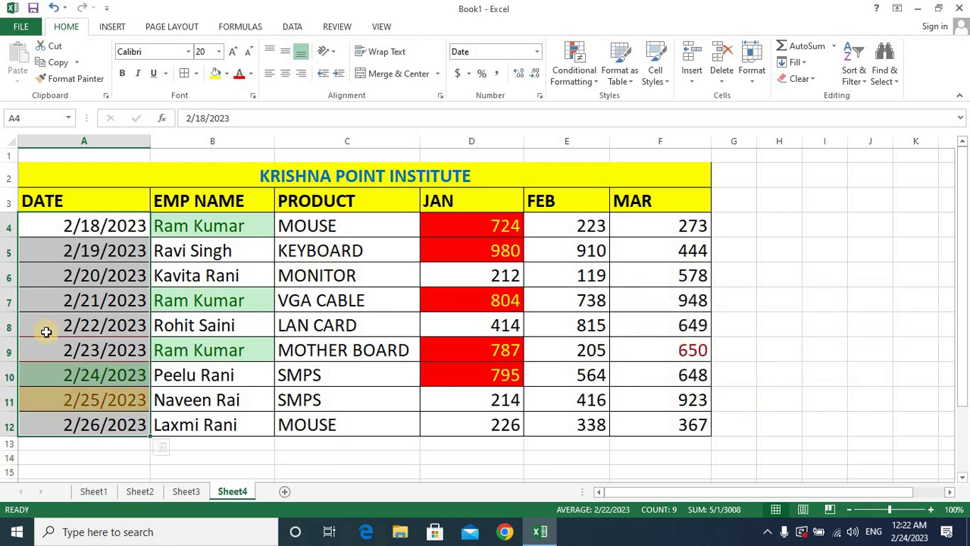
left_click(90, 419)
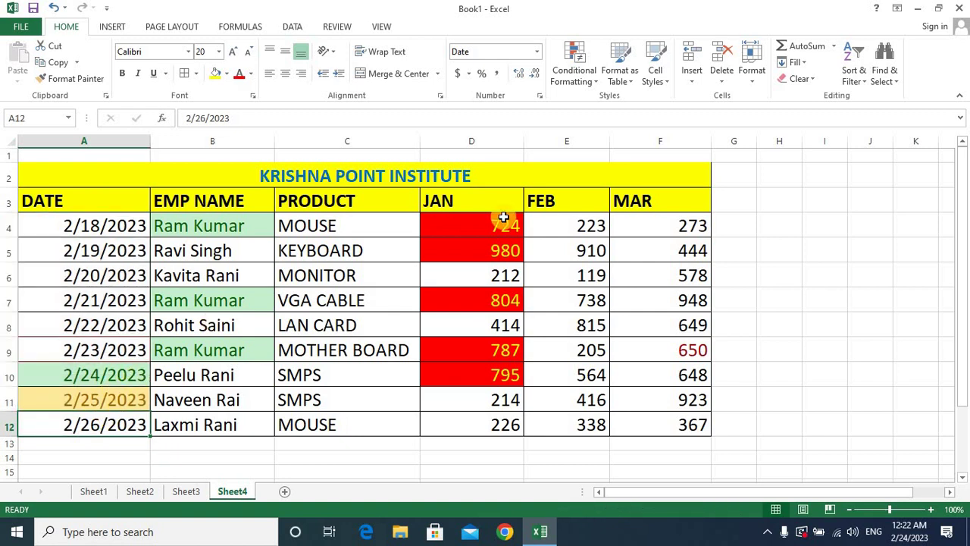
left_click(580, 69)
left_click(598, 104)
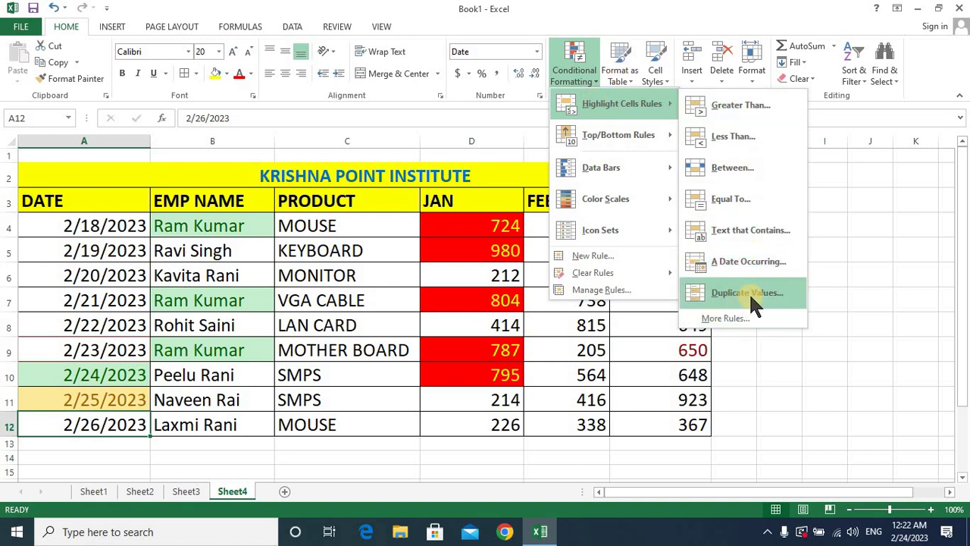
- Apply a Duplicate Values rule to FEB cells E4:E12 with light red fill and dark red text
left_click(671, 395)
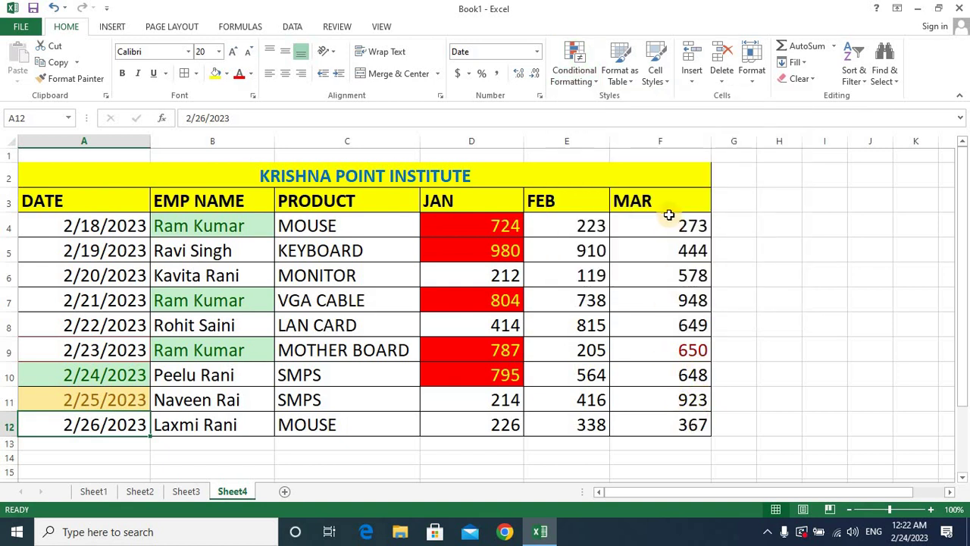
left_click_drag(590, 227, 582, 430)
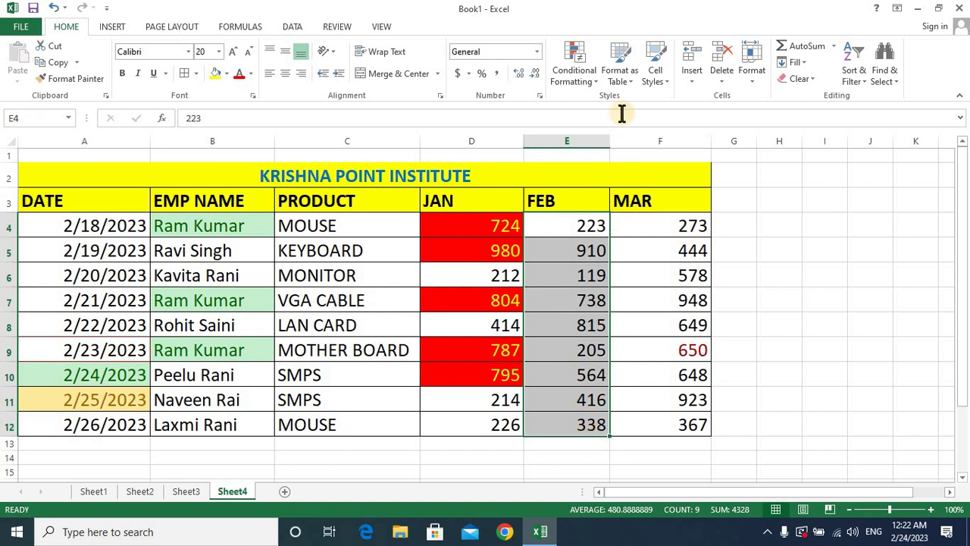
left_click(572, 74)
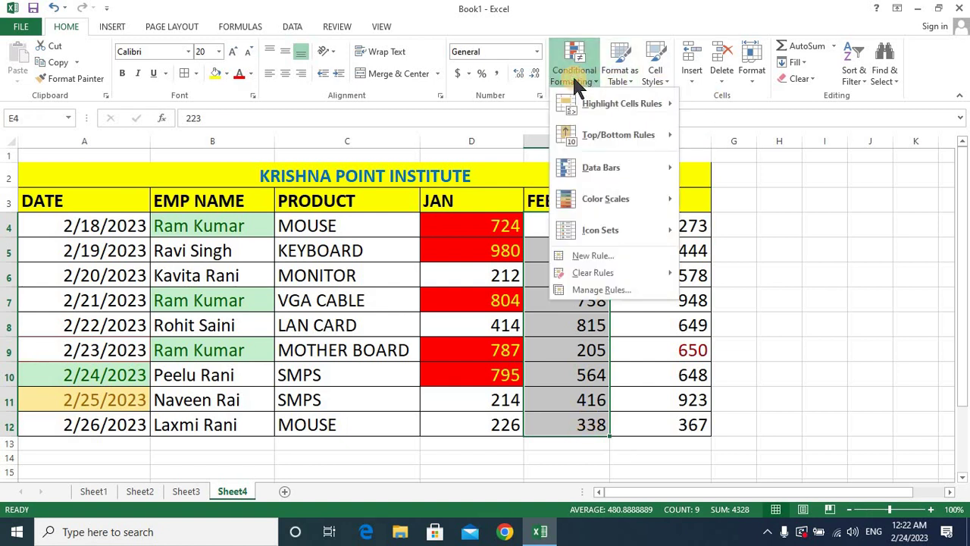
left_click(590, 104)
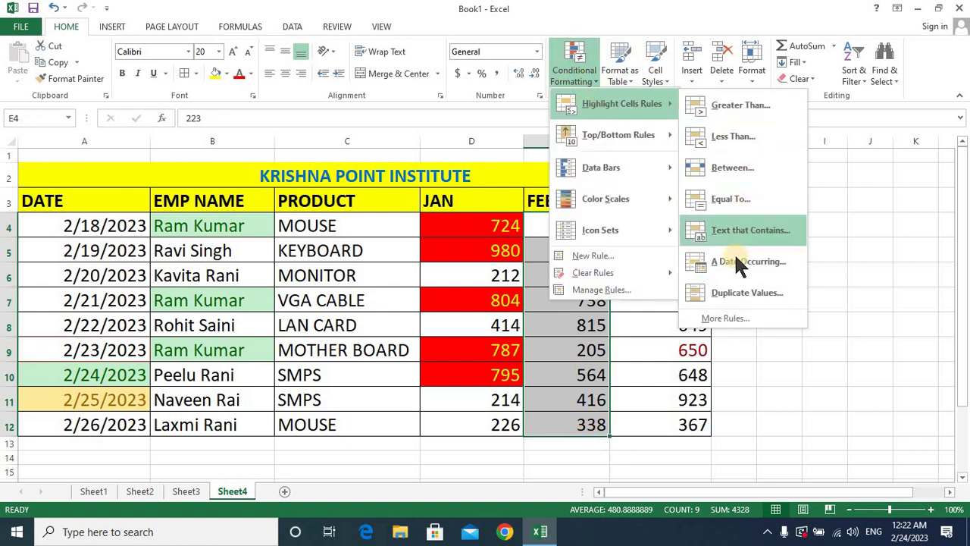
left_click(733, 288)
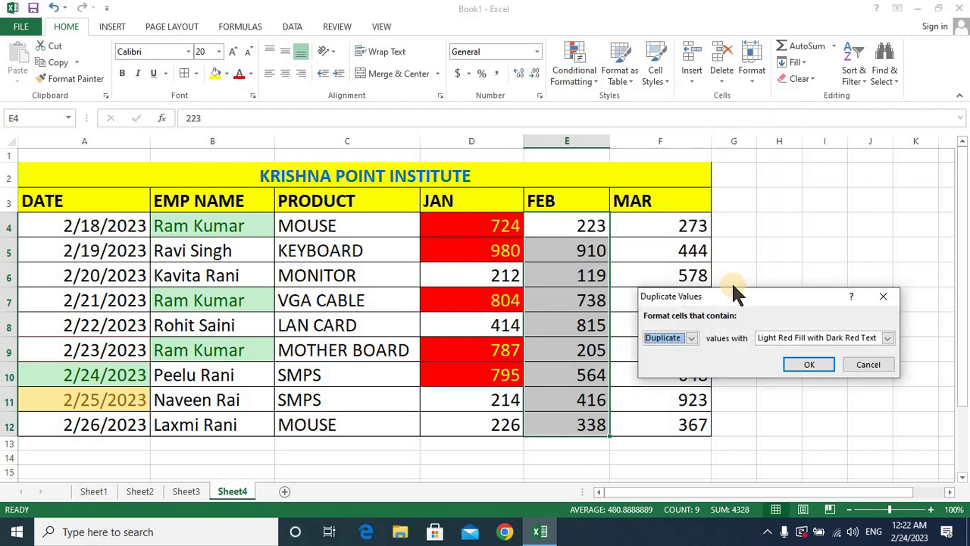
left_click(808, 338)
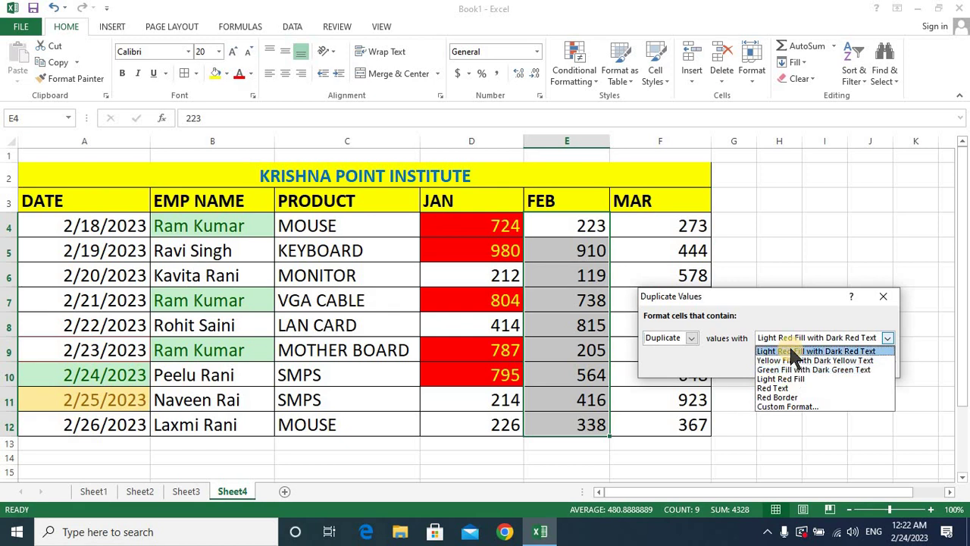
left_click(792, 353)
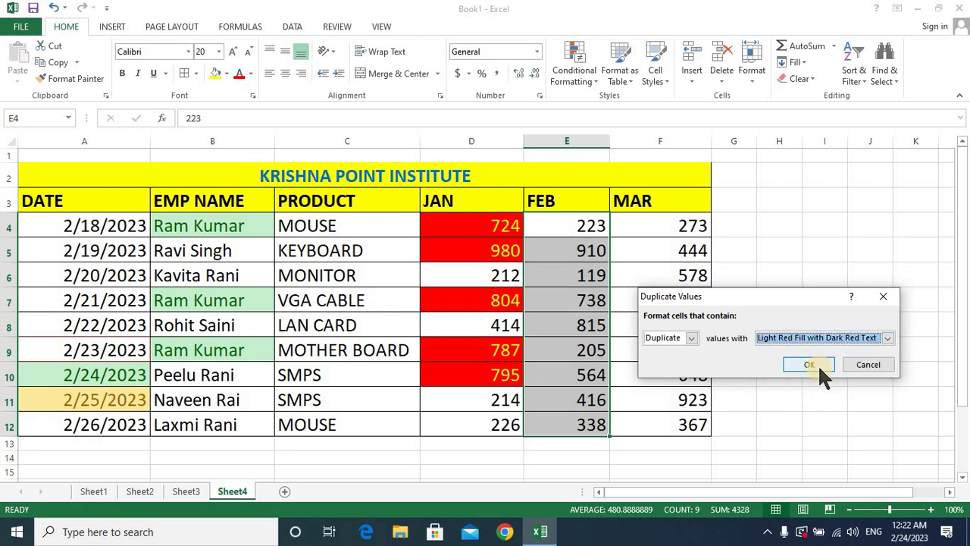
left_click(809, 365)
left_click(571, 229)
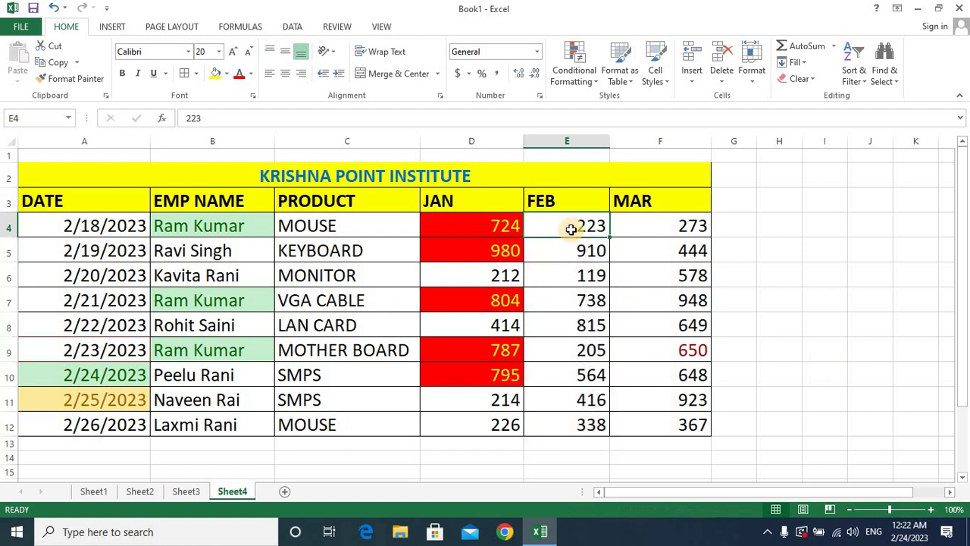
- Enter 223 in E7 and 119 in E11 so both duplicate pairs turn light red
key("Down")
key("Down")
key("Down")
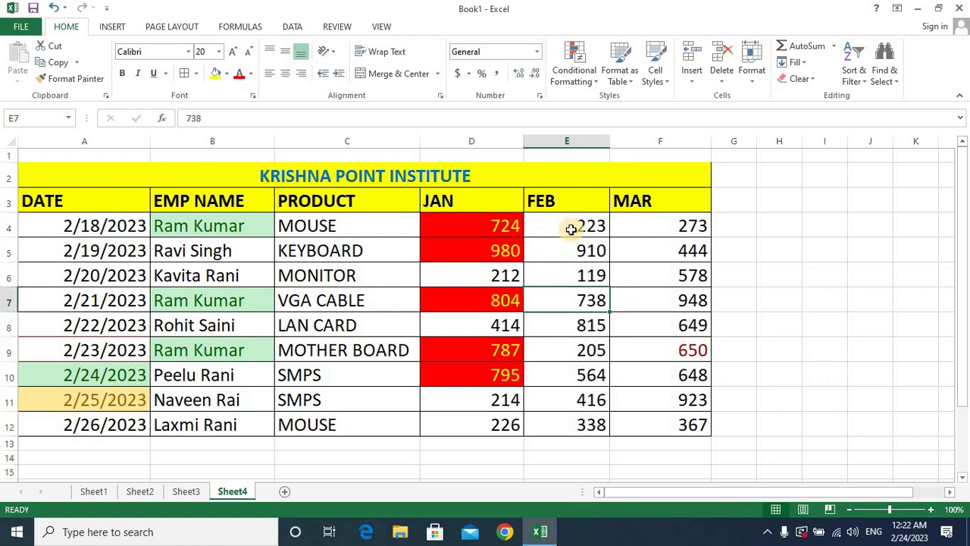
type("223")
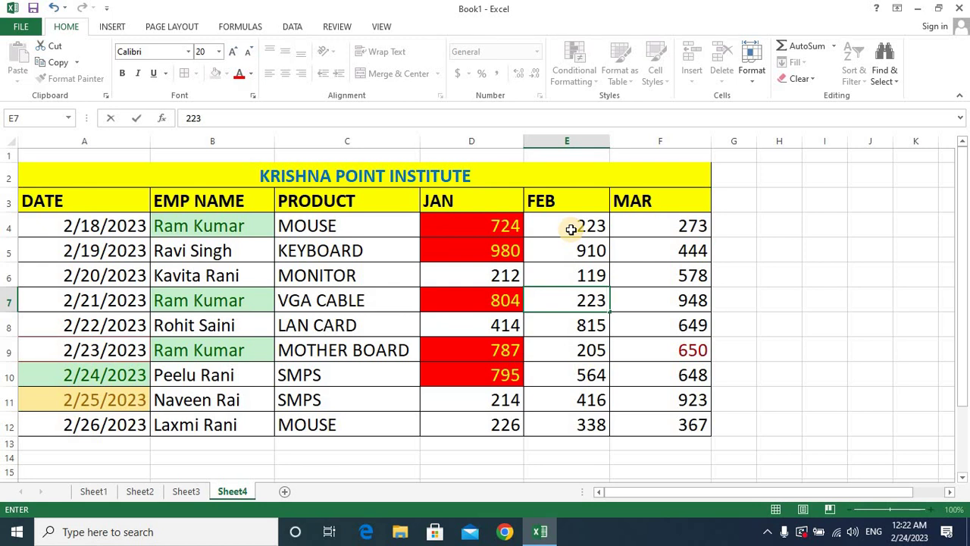
key("Return")
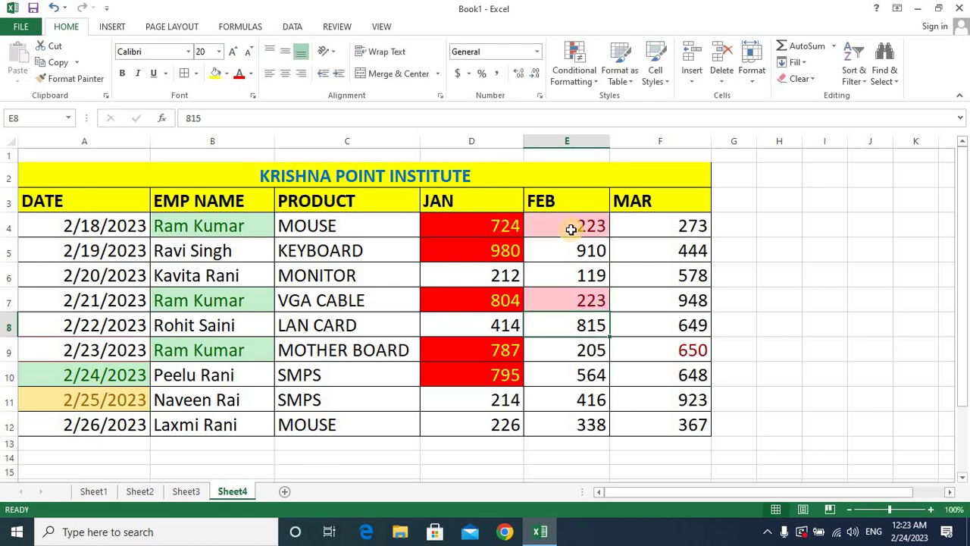
left_click(585, 390)
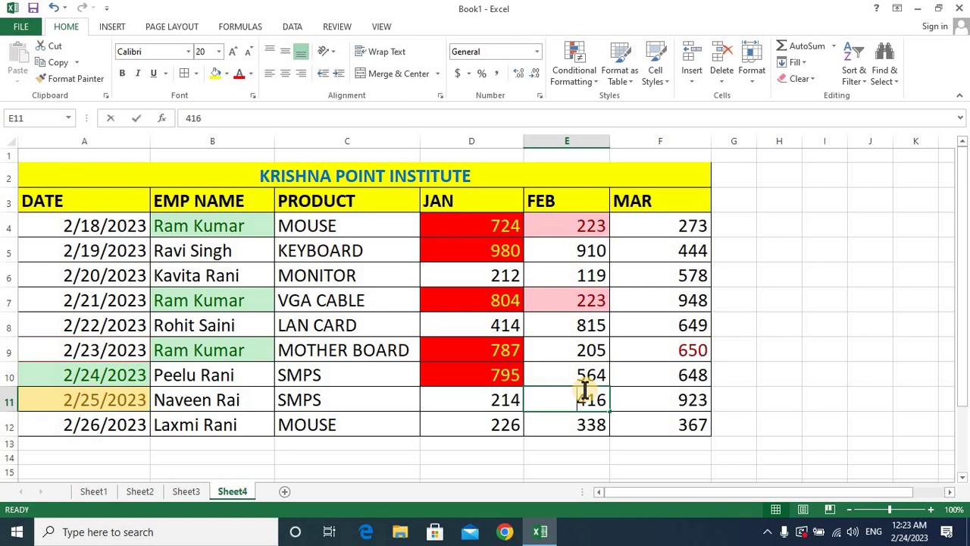
type("119")
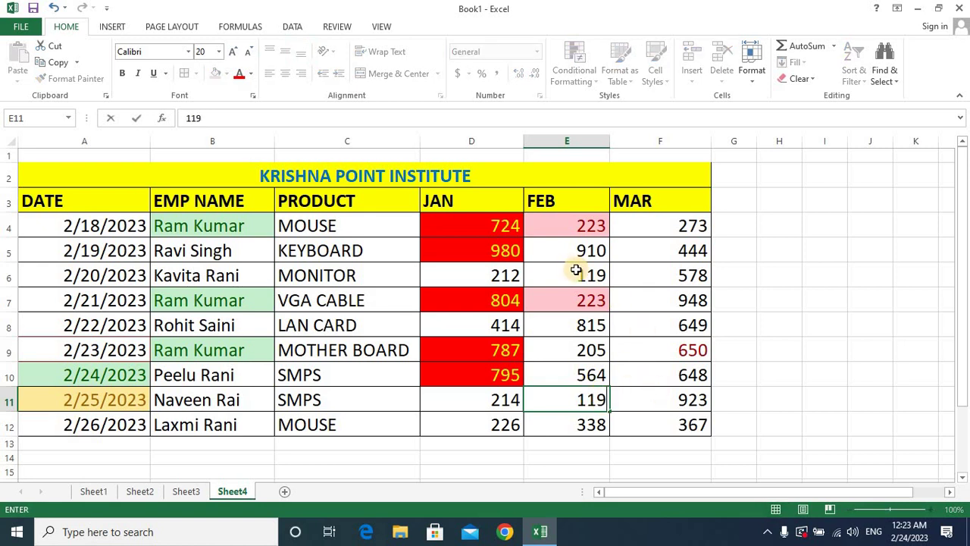
key("Return")
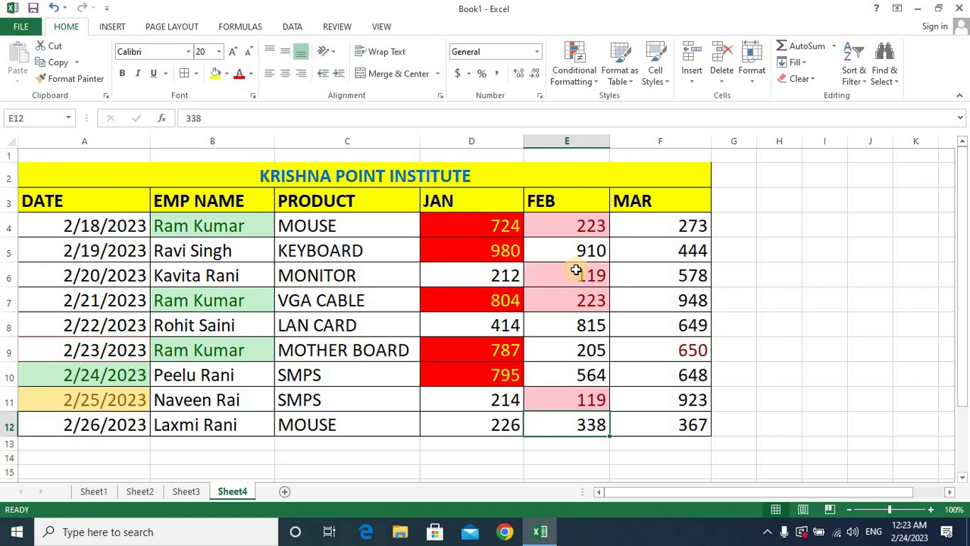